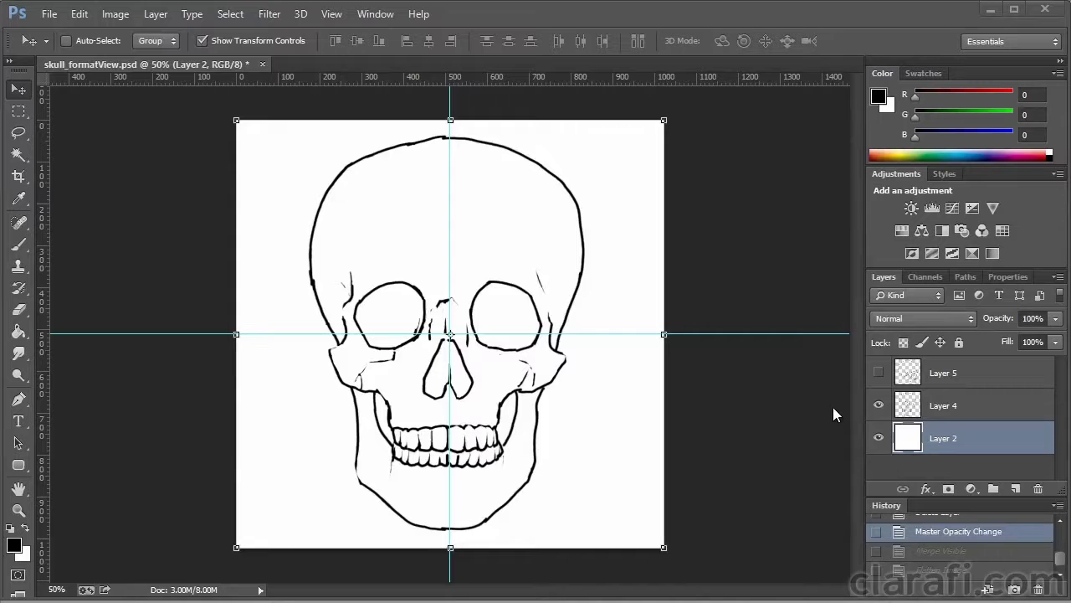
Compare the front and side skull drawings by toggling the visibility of Layer 4 and Layer 5, leaving only the front view shown
click(879, 406)
click(877, 373)
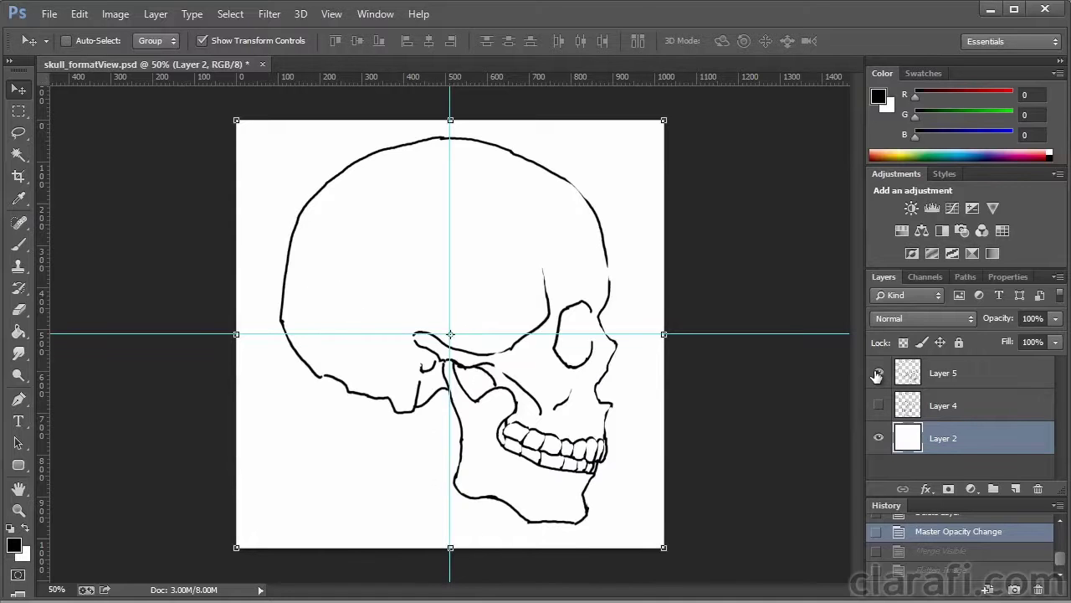
click(877, 373)
click(878, 406)
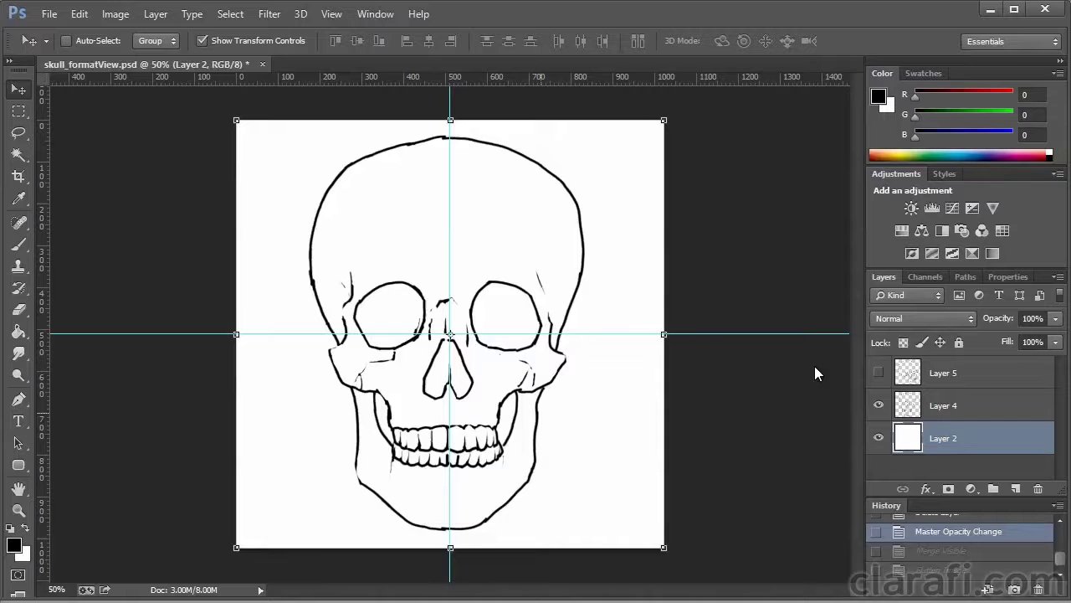
click(879, 406)
click(877, 374)
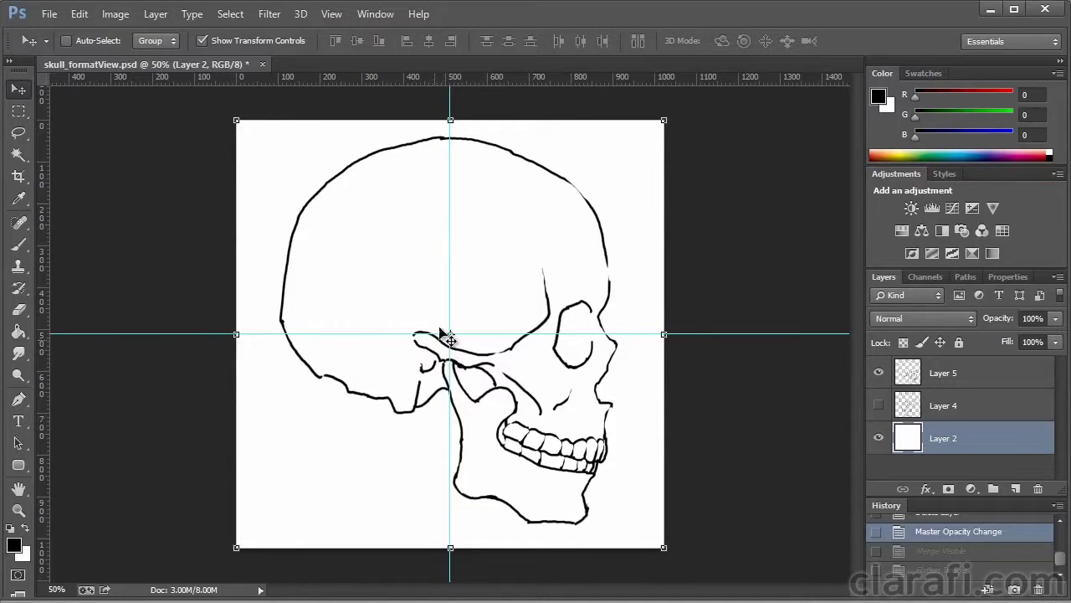
click(878, 405)
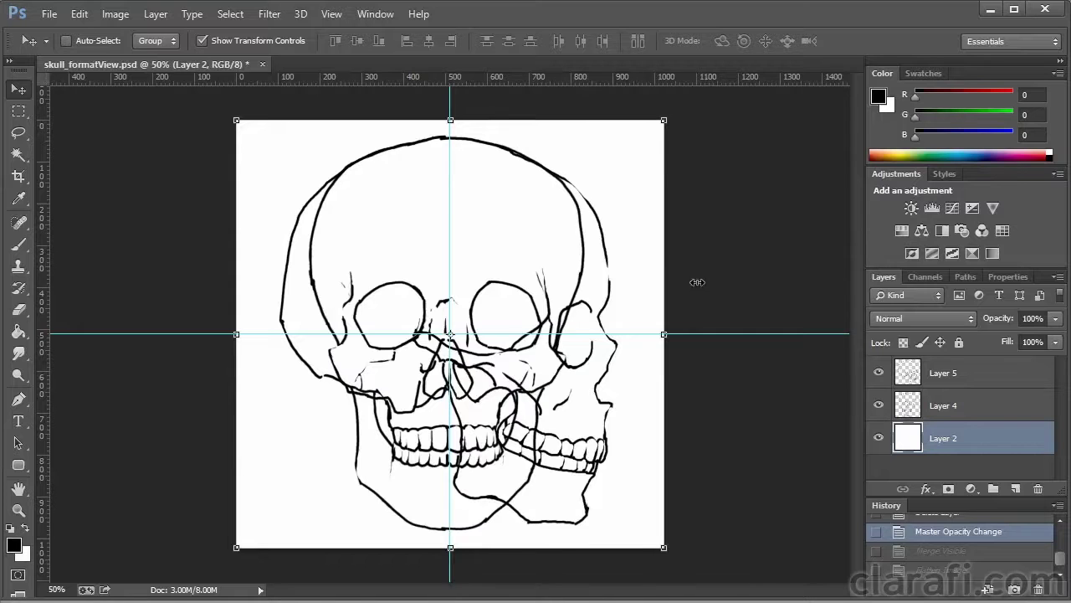
click(878, 373)
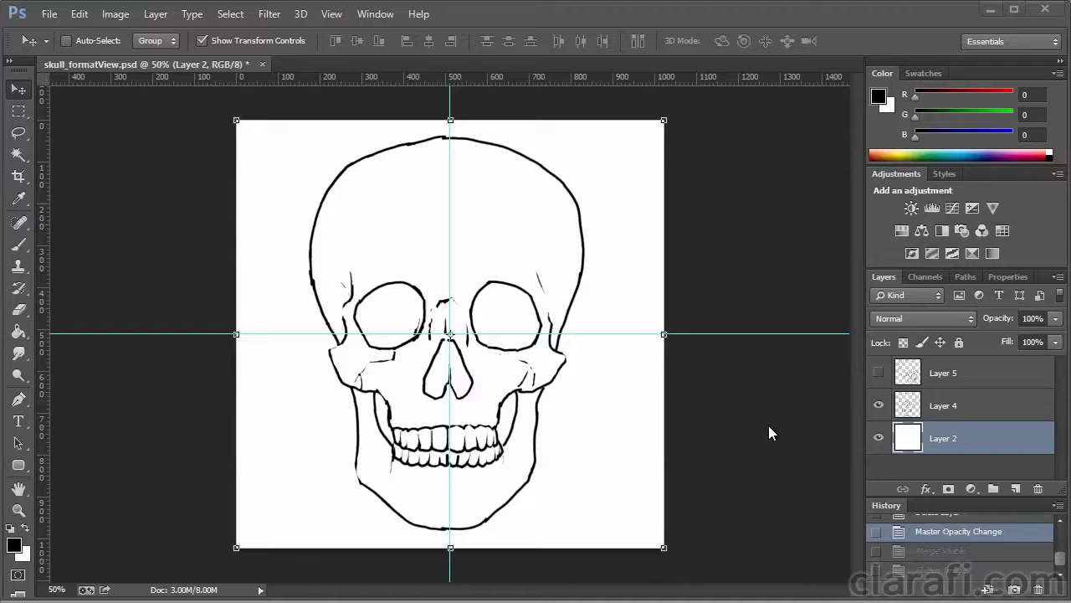
Flatten the image with the front skull view visible, discarding the hidden side-view layer
click(168, 18)
click(222, 576)
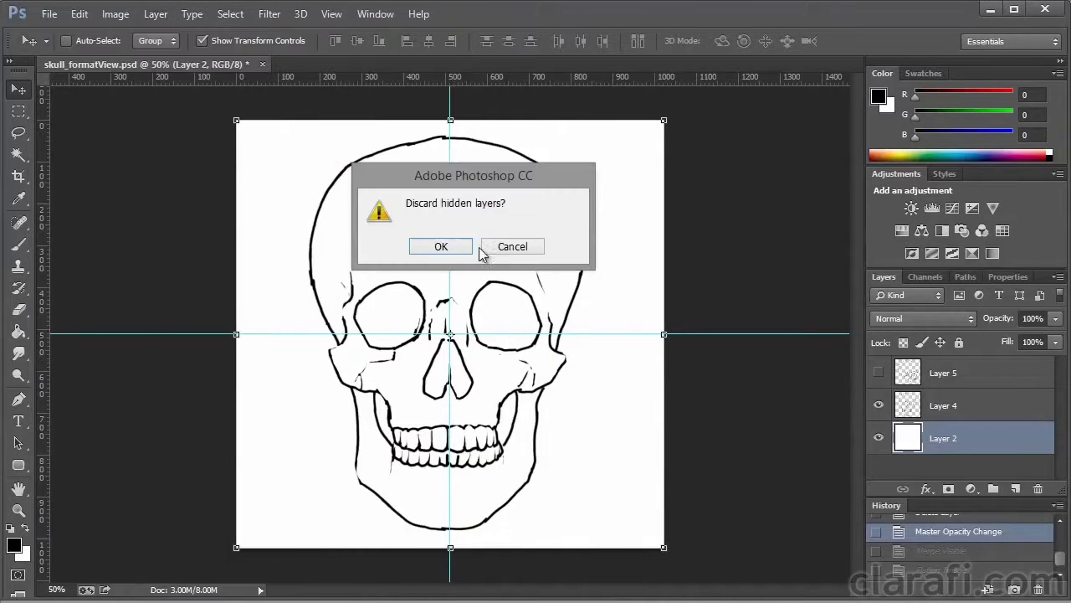
click(458, 248)
Save the flattened front view as a new Photoshop file named skull_frontView.psd
click(50, 14)
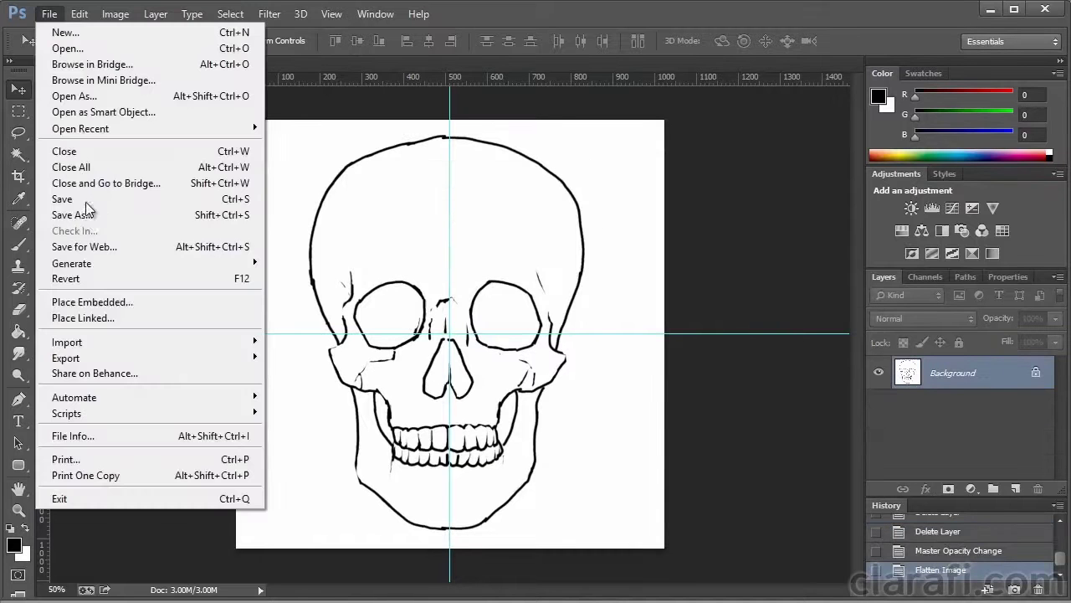
click(86, 215)
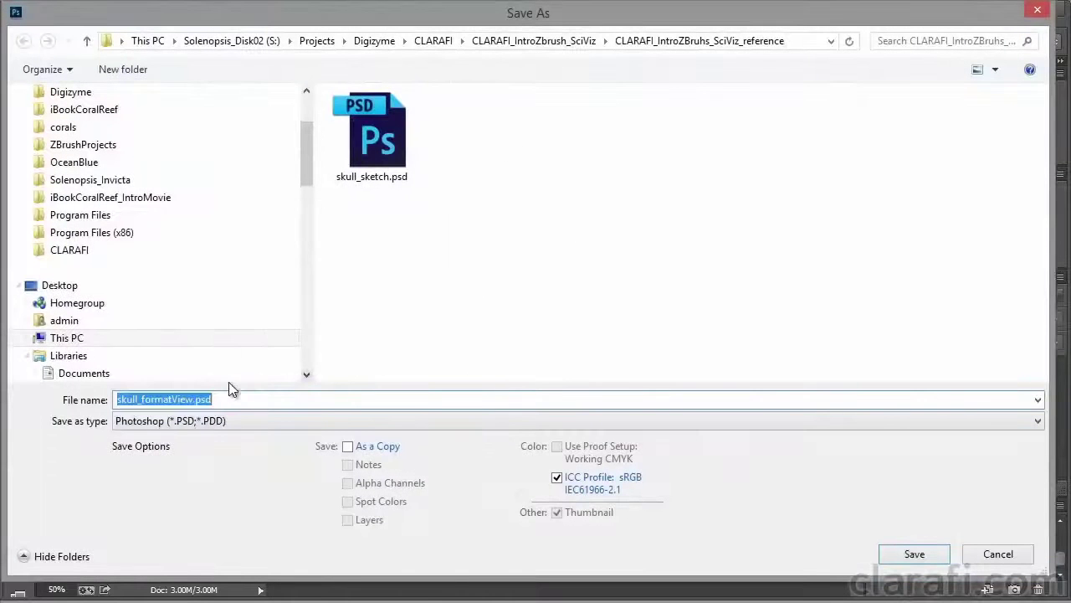
click(232, 397)
shift+click(173, 393)
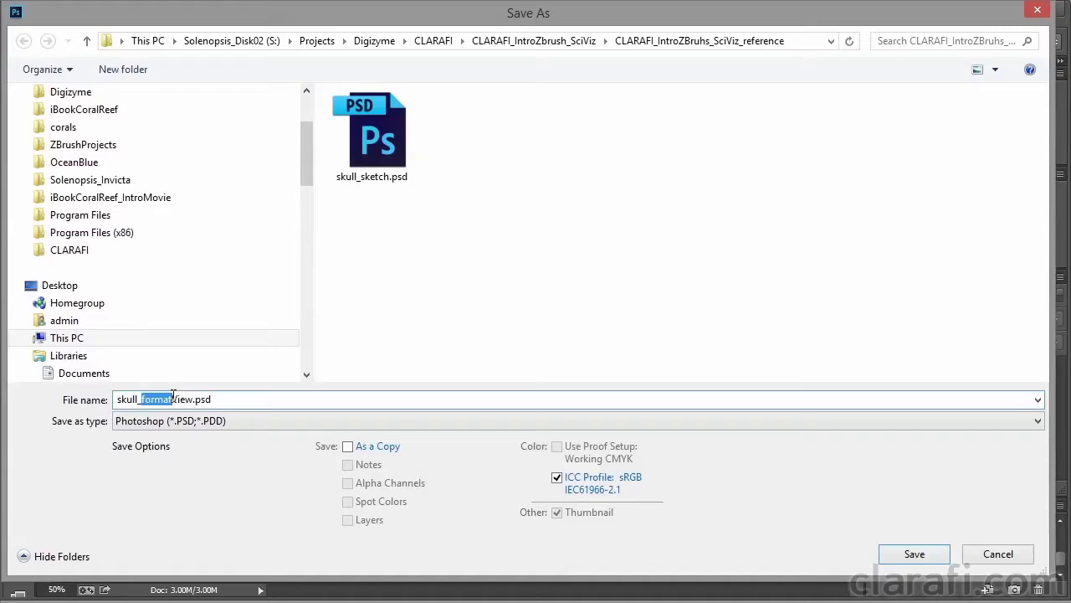
text(front)
click(914, 554)
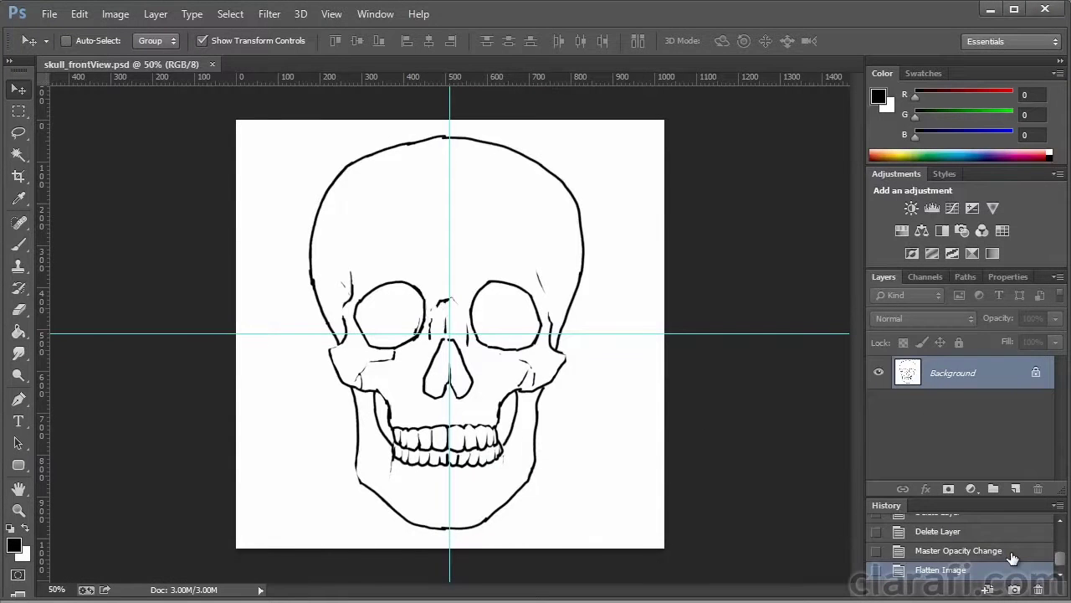
Return the document to its state before flattening, then hide Layer 4 and show the side view on Layer 5
click(1011, 551)
click(879, 406)
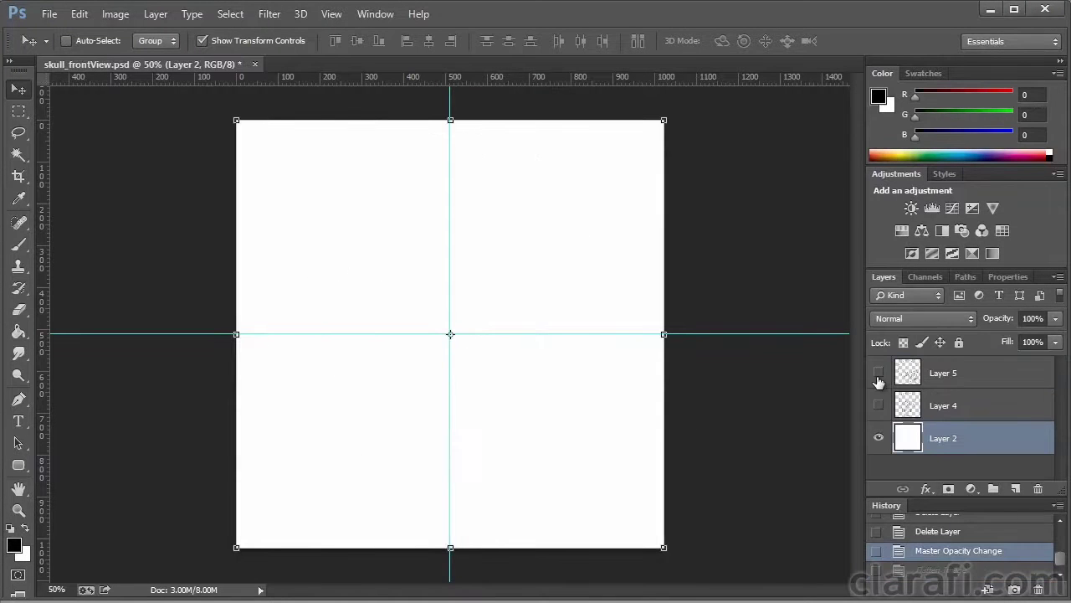
click(879, 374)
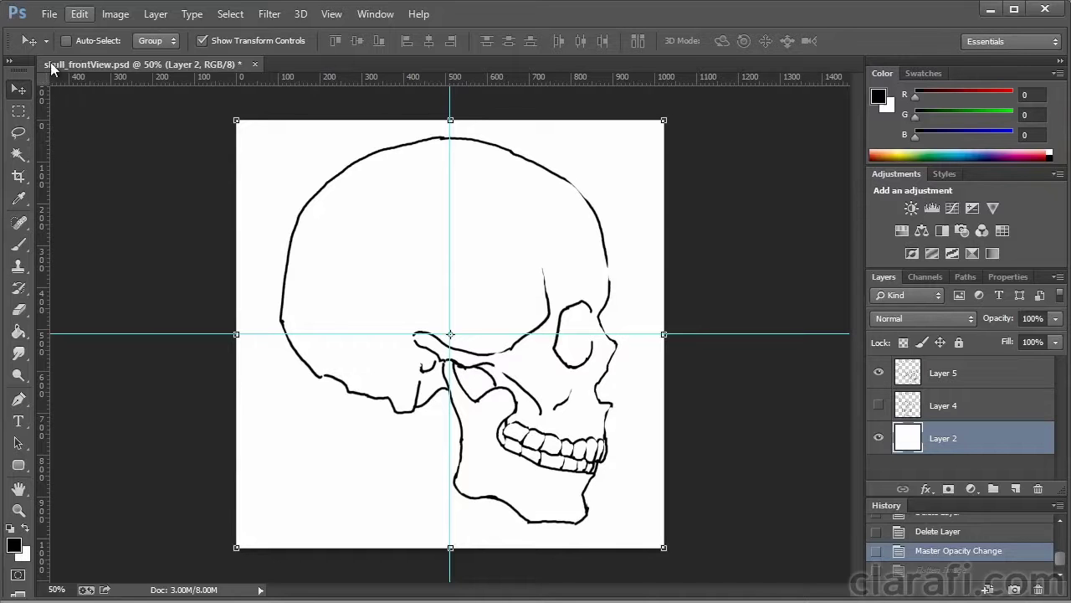
Flatten the image with the side skull view visible, discarding the hidden front-view layer
click(49, 15)
mouse_move(155, 14)
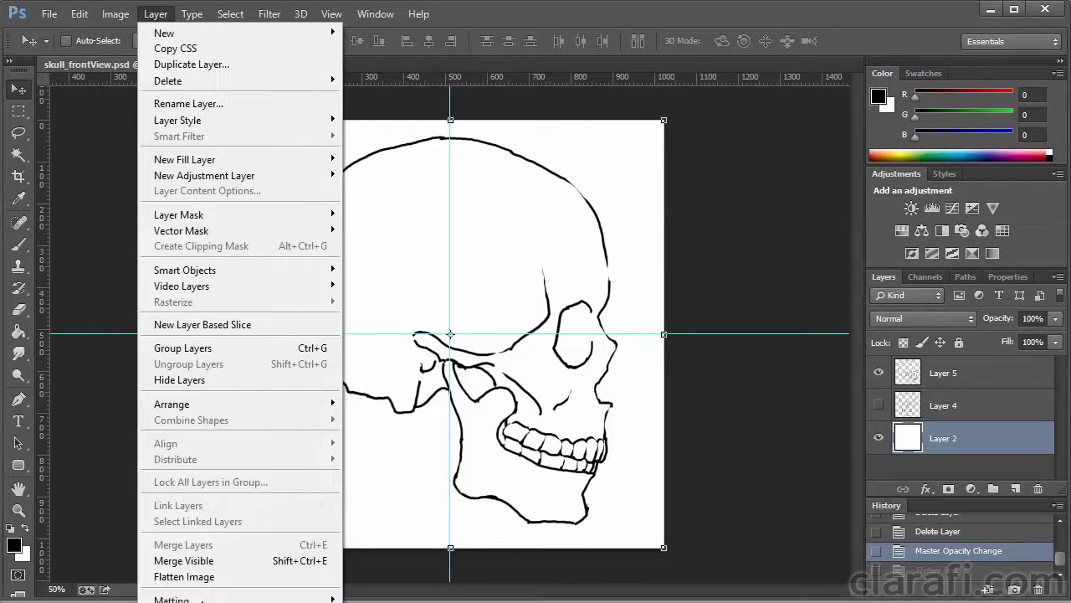
click(209, 576)
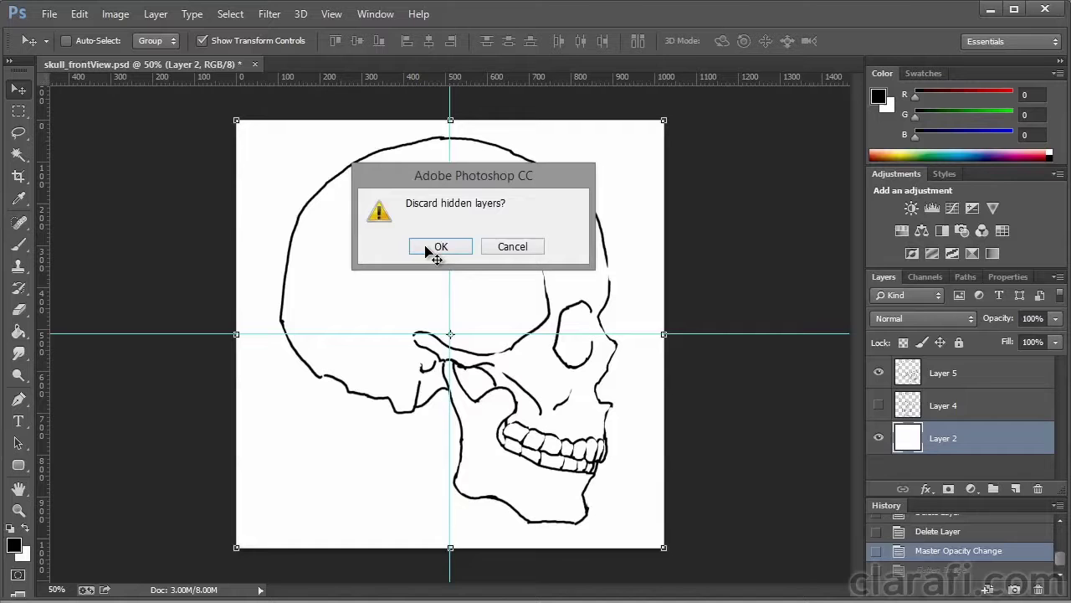
key(Return)
Save the flattened side view as a separate Photoshop file named skull_sideView.psd
click(49, 14)
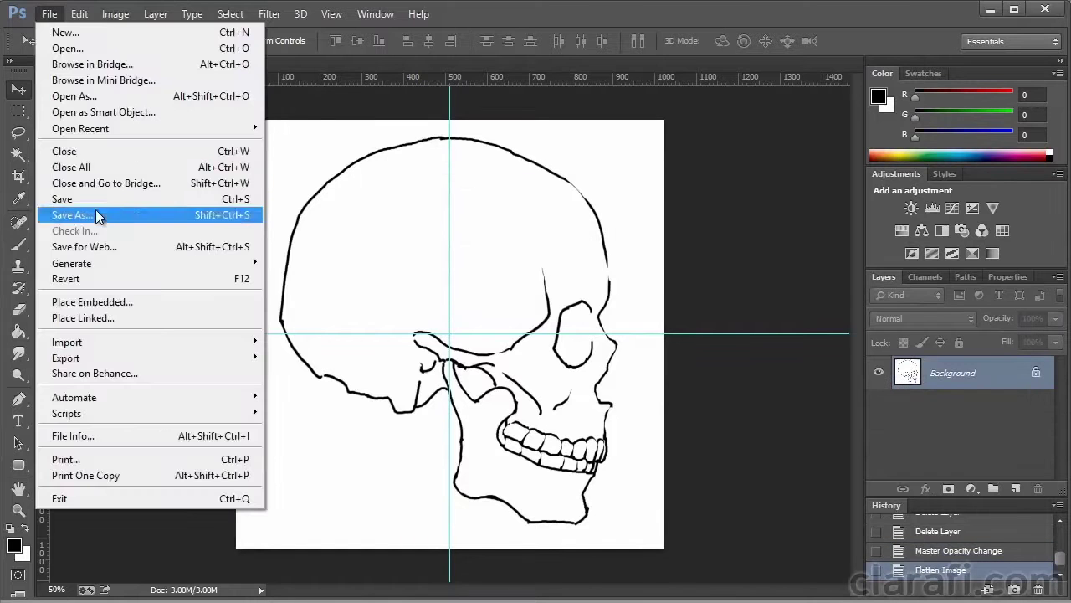
click(95, 208)
click(371, 134)
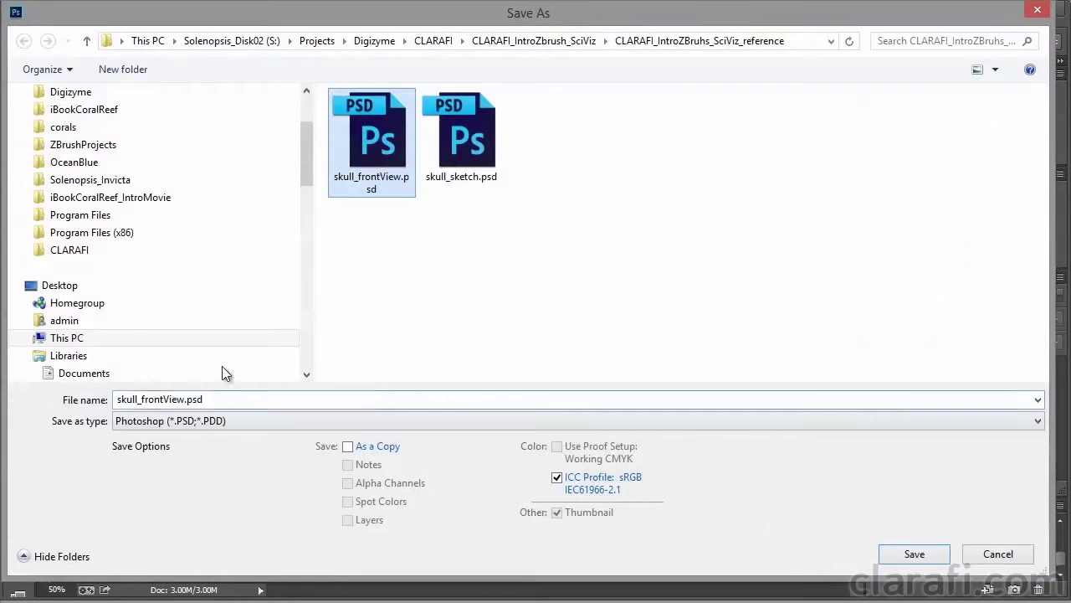
double_click(173, 400)
click(166, 399)
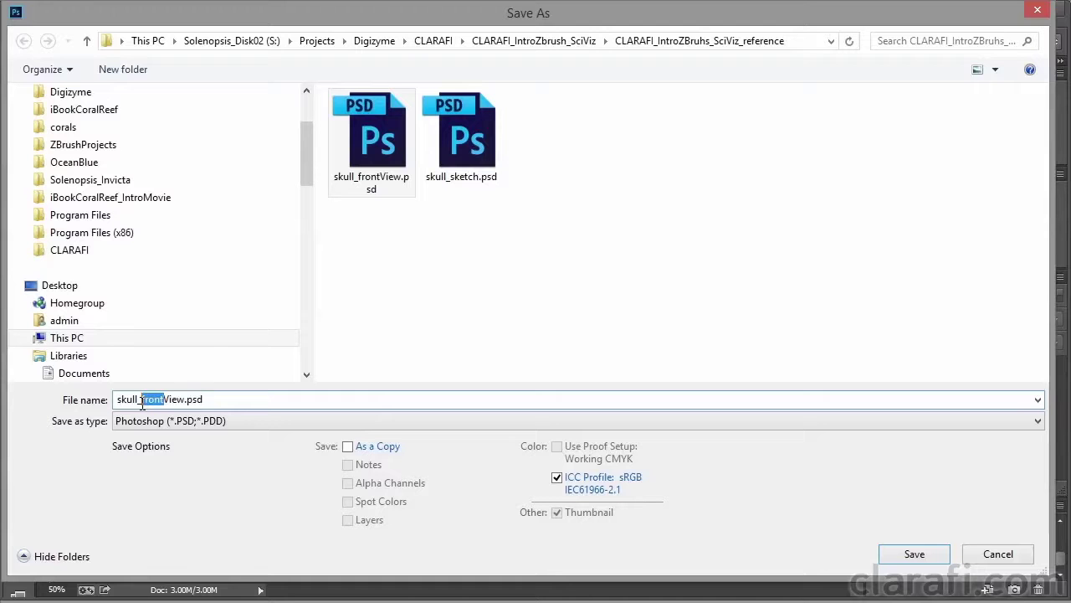
text(side)
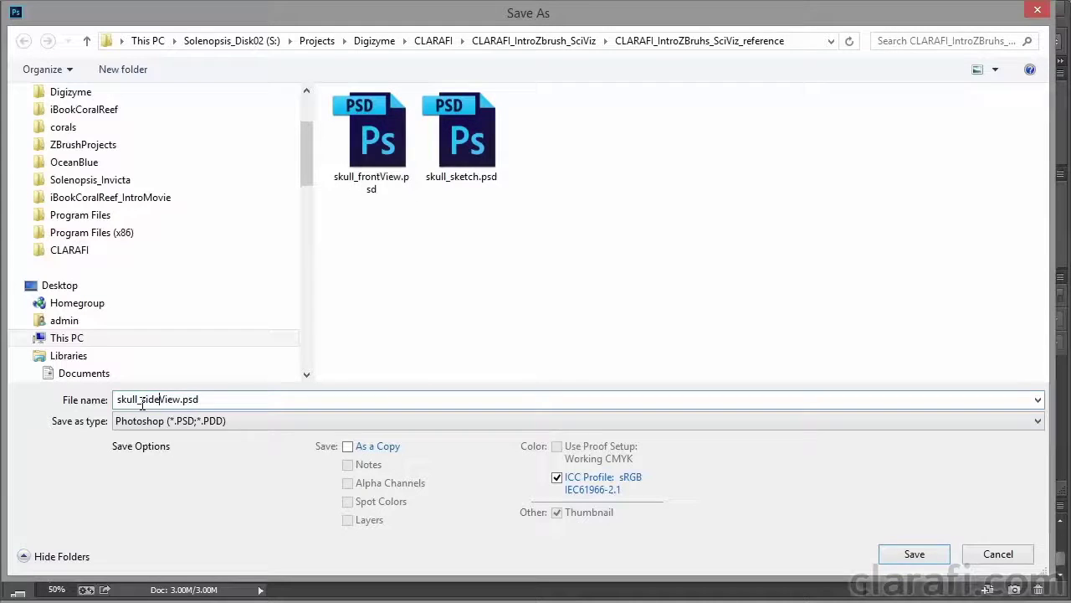
key(Return)
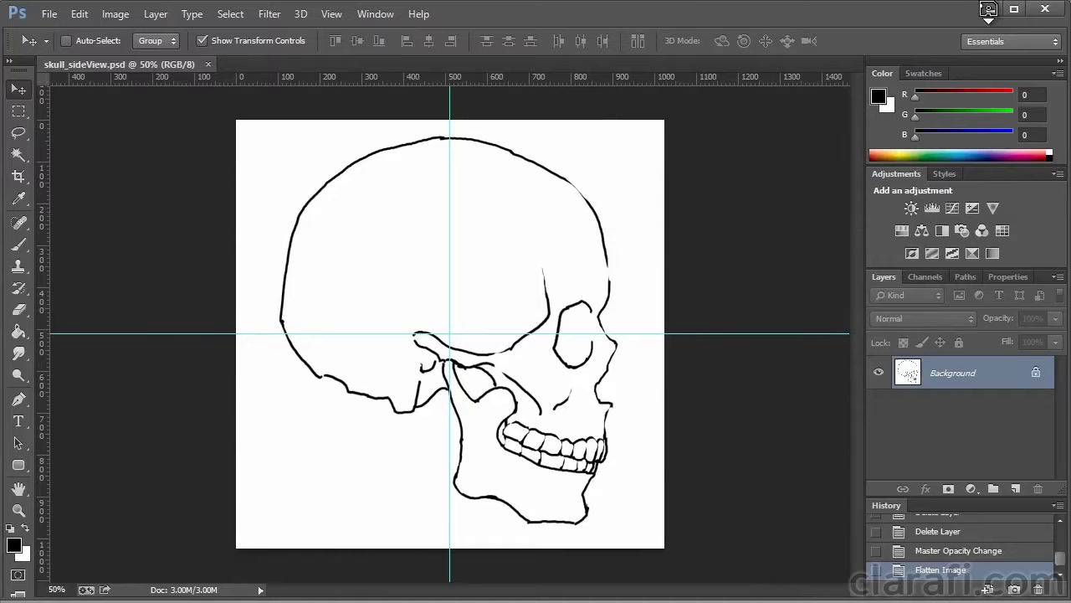
Switch to ZBrush and open the DefaultSphere.ZPR project from LightBox without saving changes to the current project
click(989, 9)
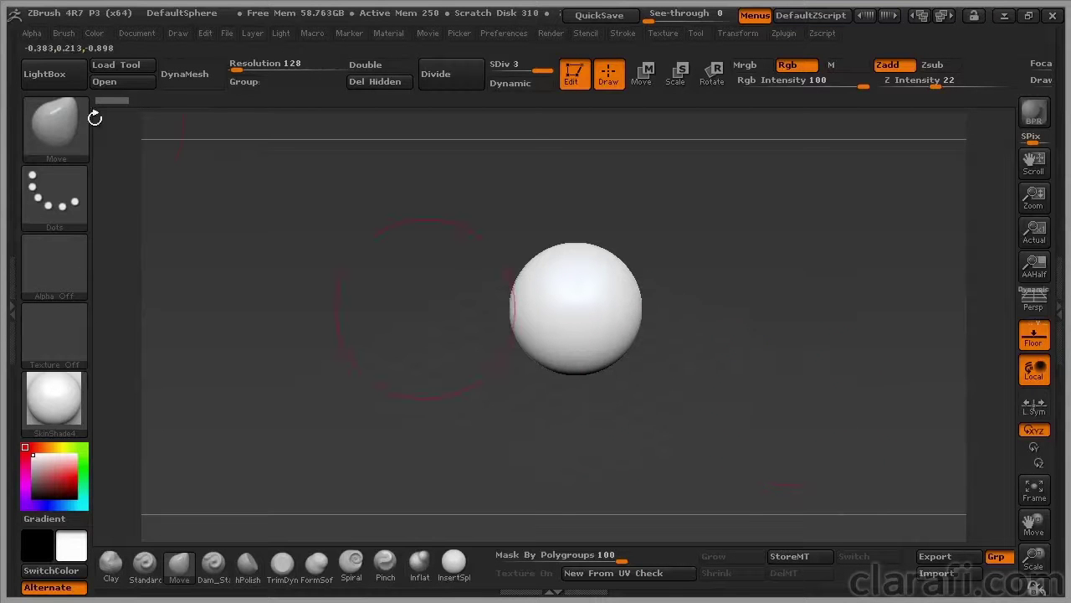
click(63, 79)
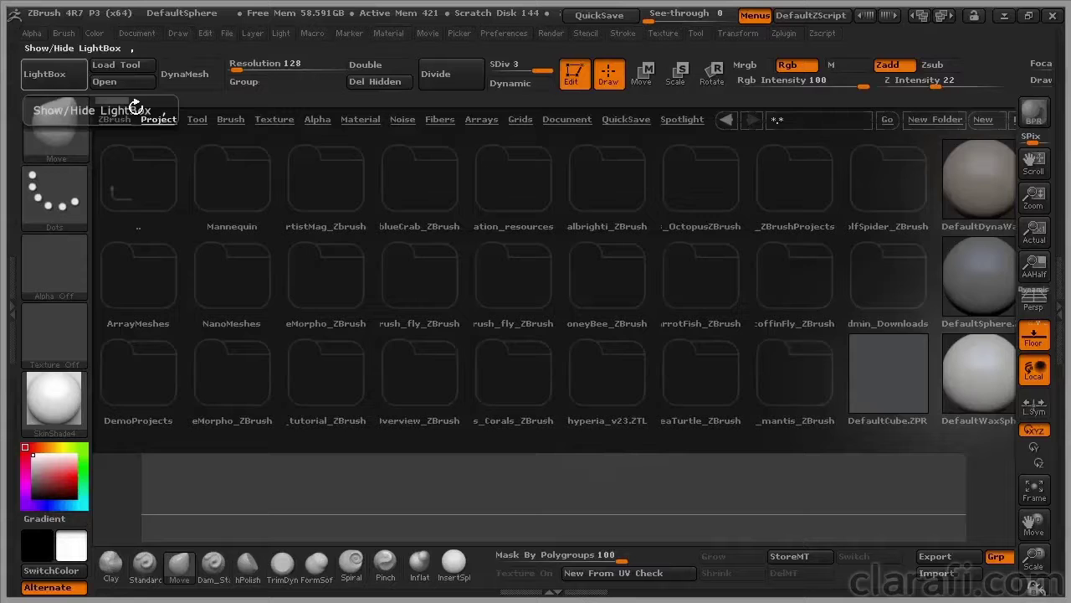
drag(586, 219, 264, 220)
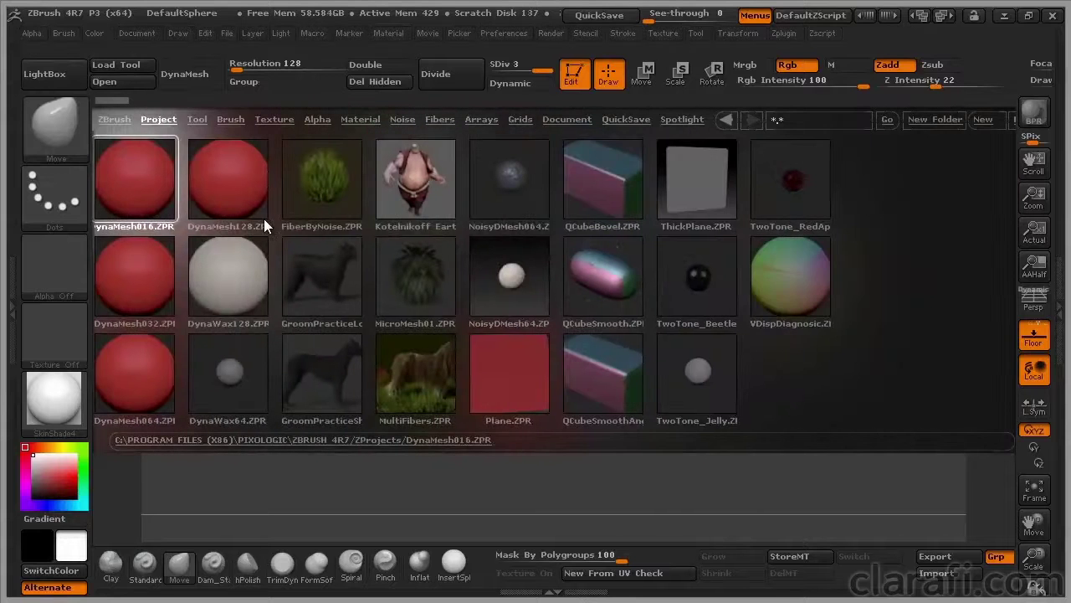
scroll(344, 227, up, 3)
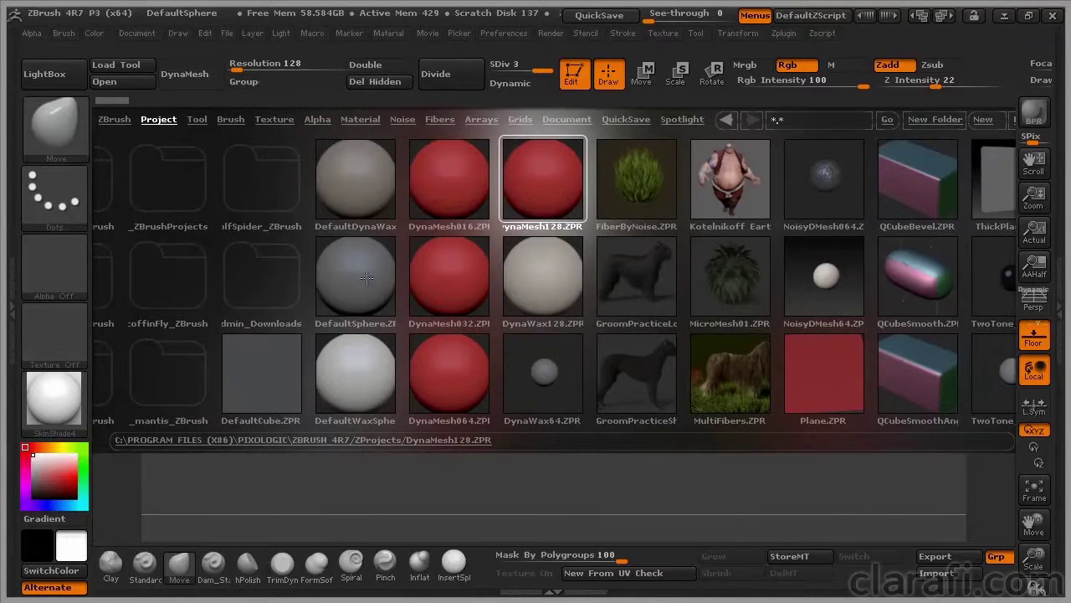
click(353, 272)
double_click(353, 273)
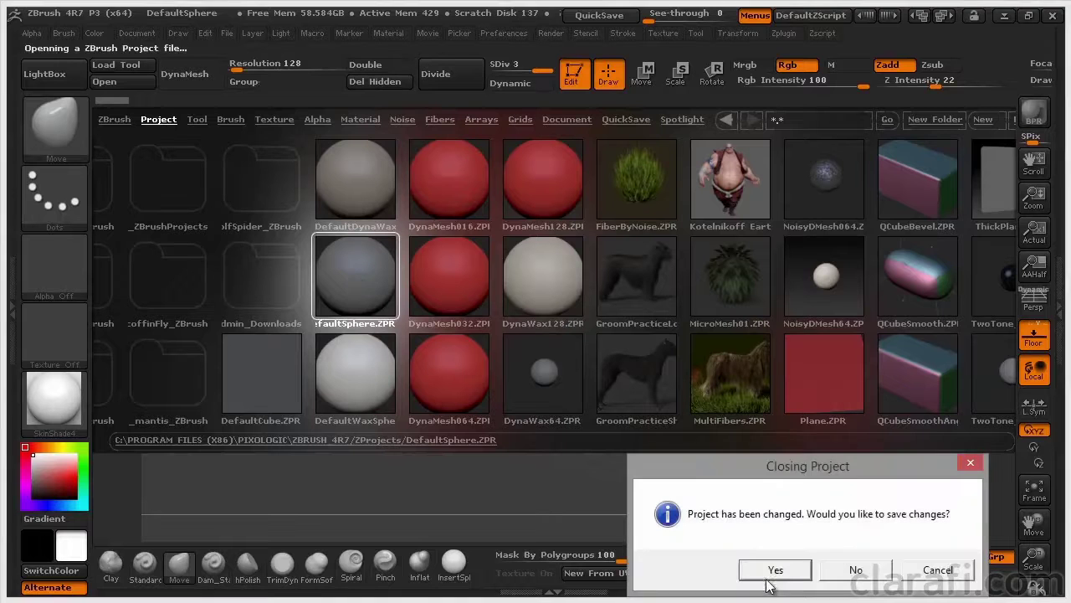
click(854, 569)
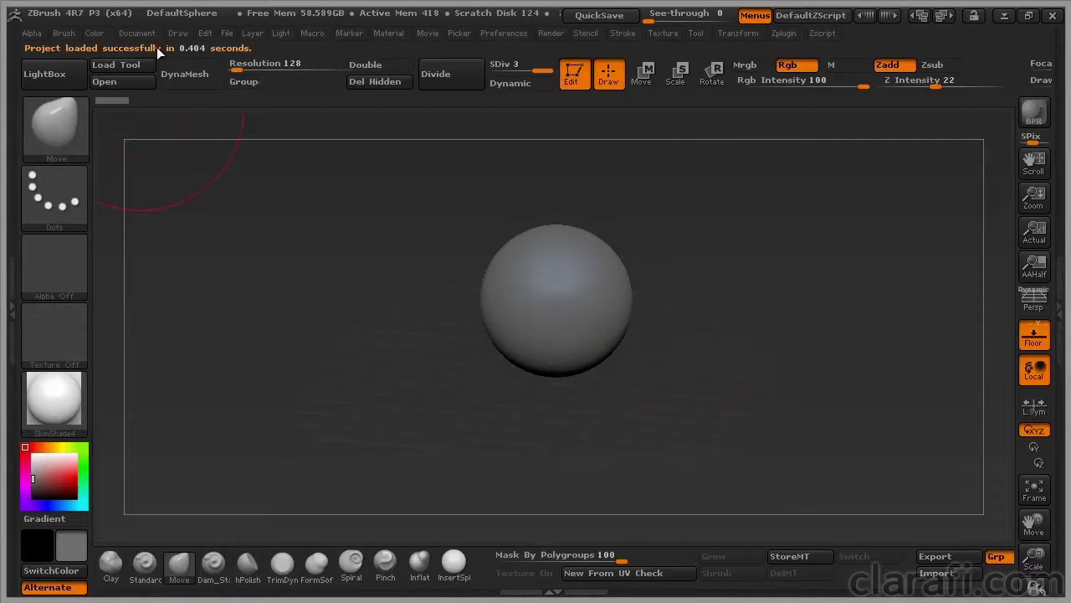
Dock the Draw palette in the side tray and bring its floor grid settings into reach
click(178, 32)
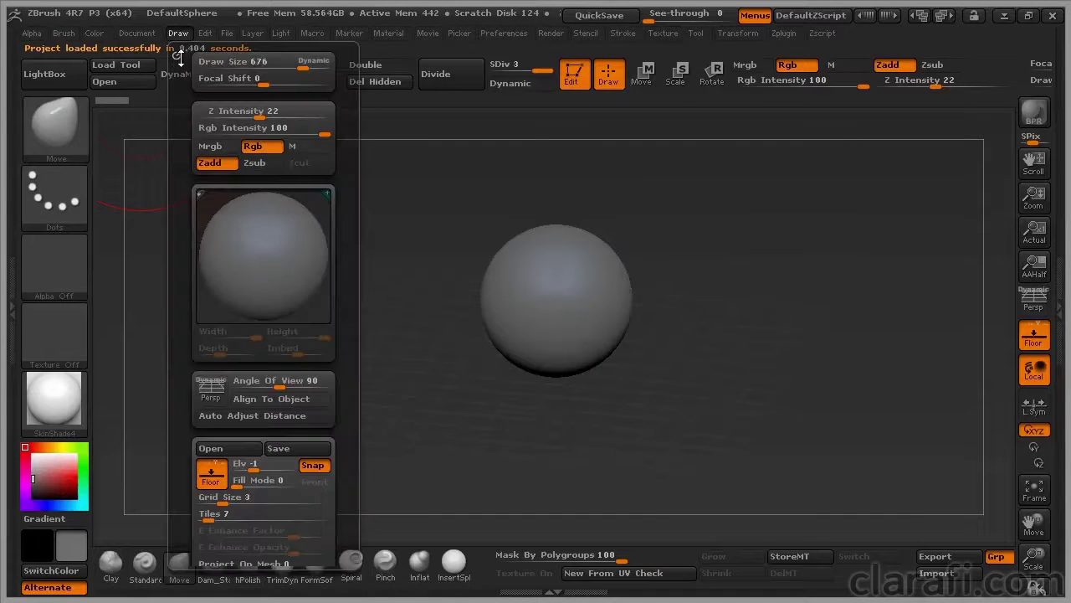
drag(175, 55, 42, 318)
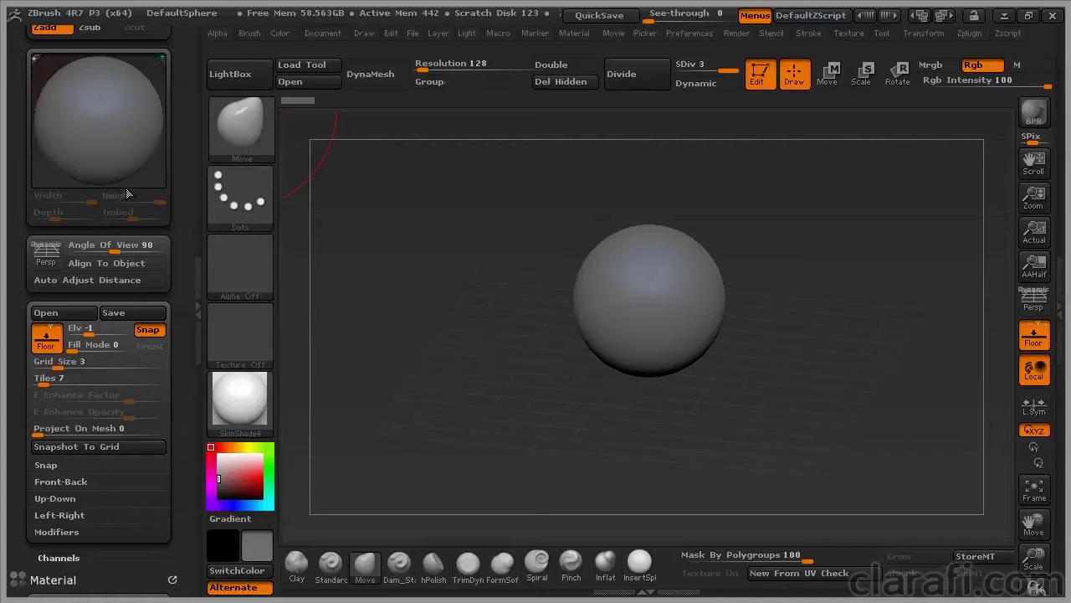
drag(16, 366, 17, 304)
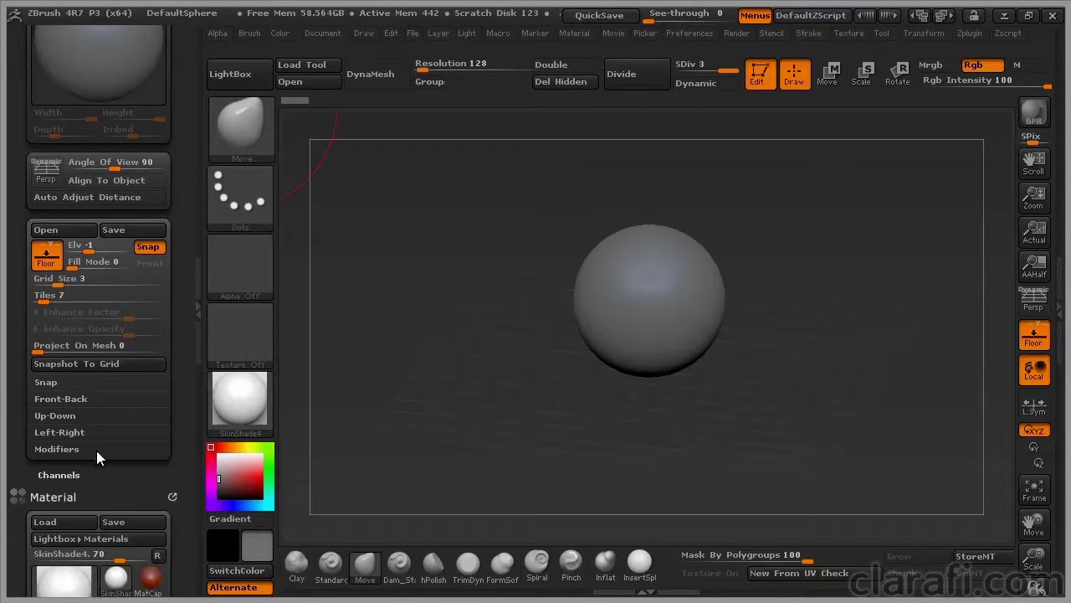
Raise the floor grid's Frame Opacity to about 0.62 in the Draw palette's modifiers
click(97, 451)
drag(189, 445, 189, 407)
drag(56, 427, 118, 428)
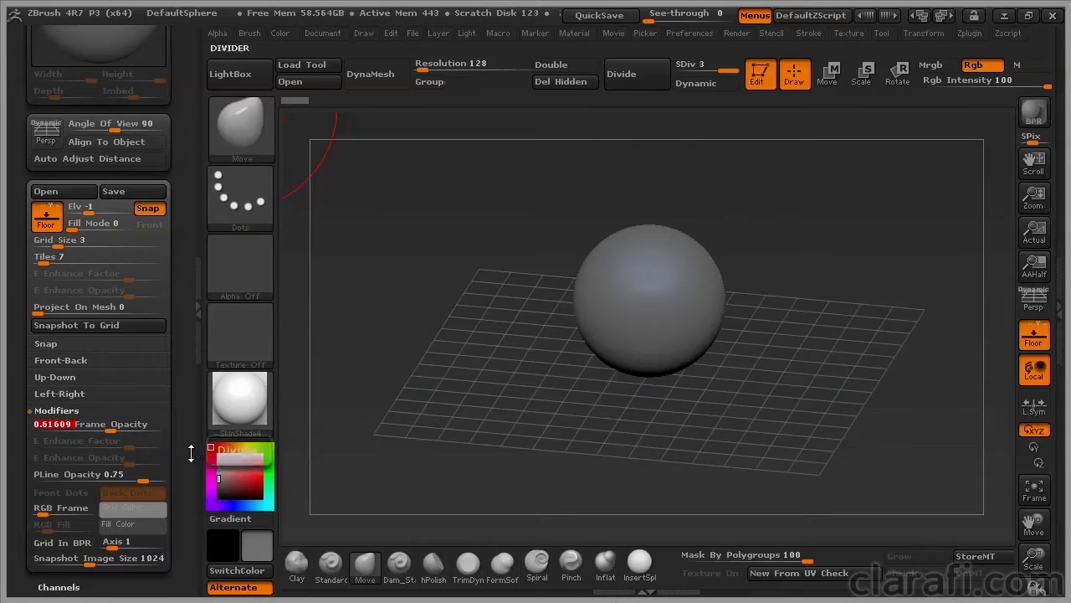
drag(191, 449, 193, 428)
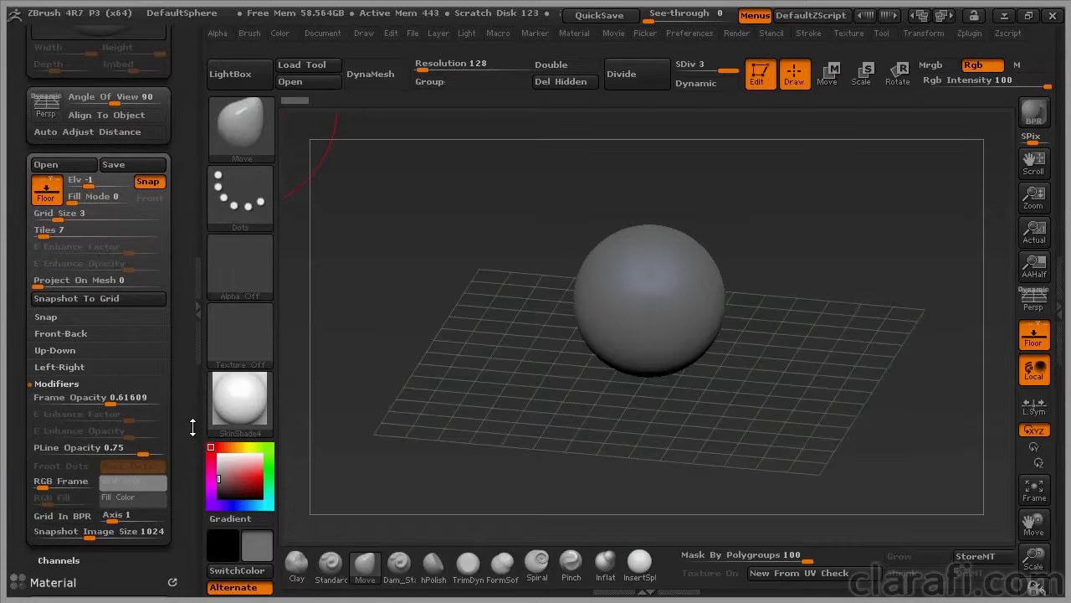
drag(523, 398, 552, 403)
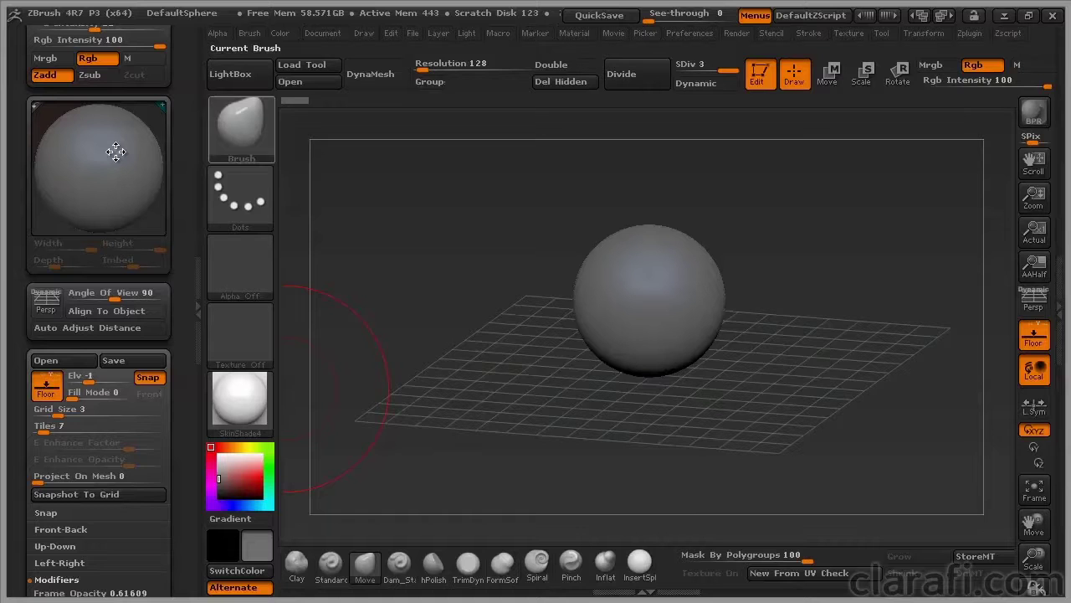
Import skull_frontView.psd and skull_sideView.psd together as textures from the CLARAFI_IntroZBruhs_SciViz_reference folder inside CLARAFI_IntroZbrush_SciViz
click(255, 336)
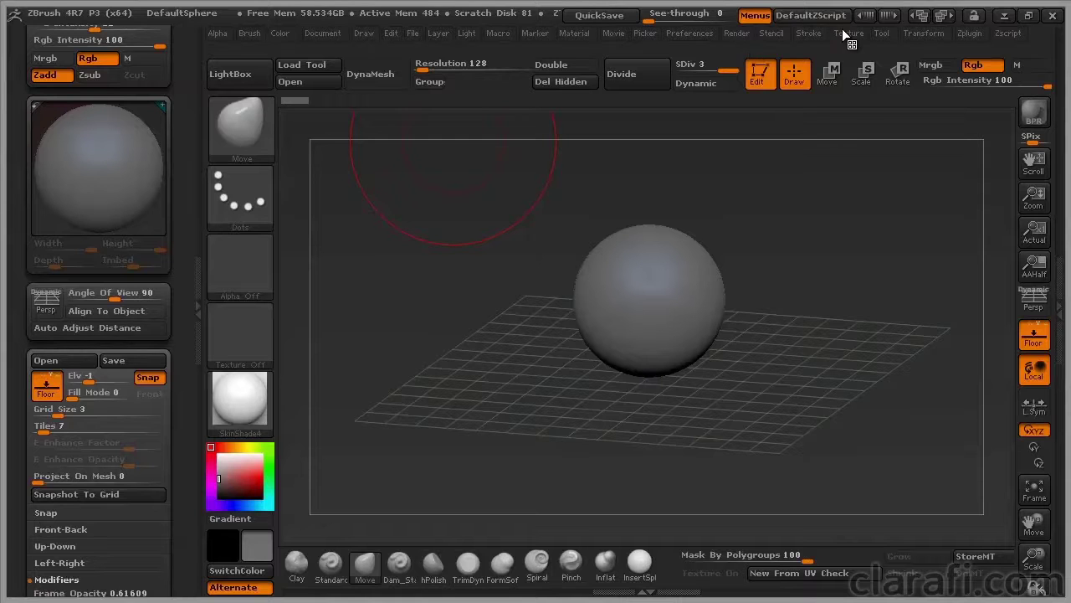
click(844, 31)
click(251, 341)
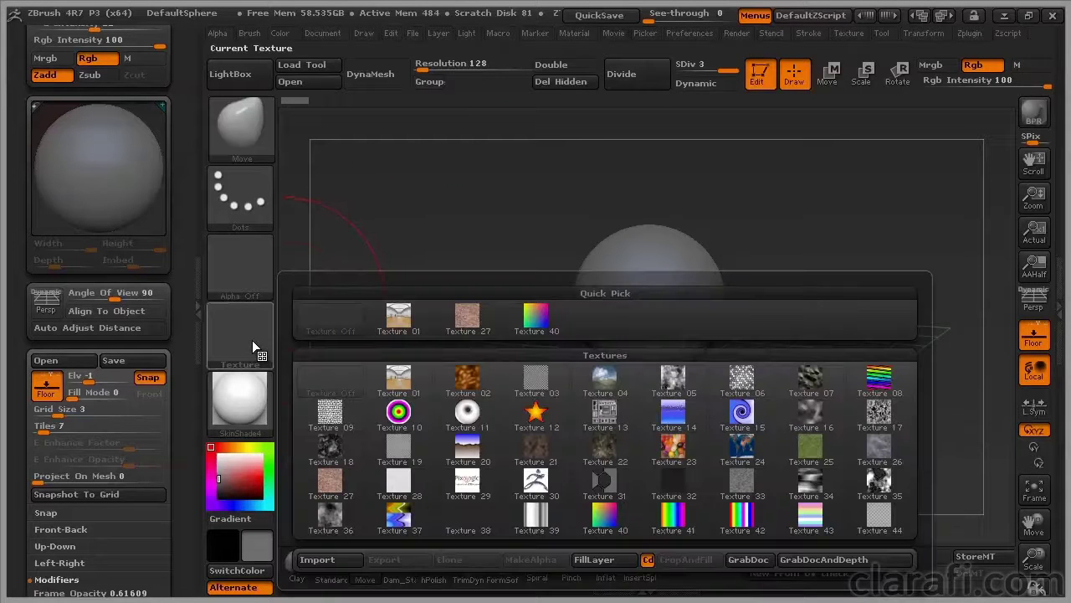
click(351, 563)
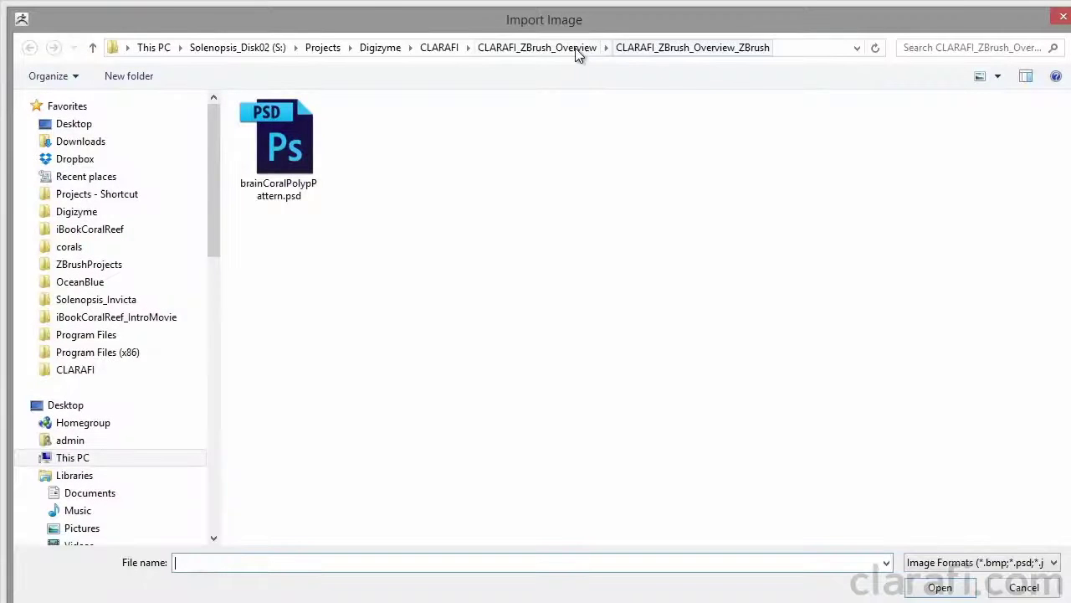
click(437, 48)
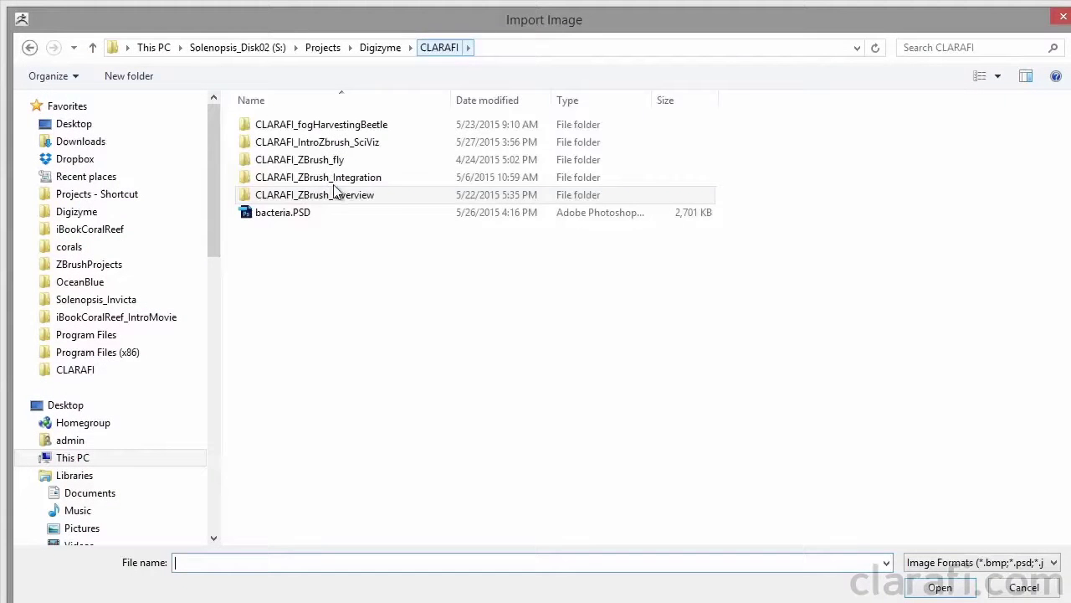
double_click(377, 142)
double_click(409, 125)
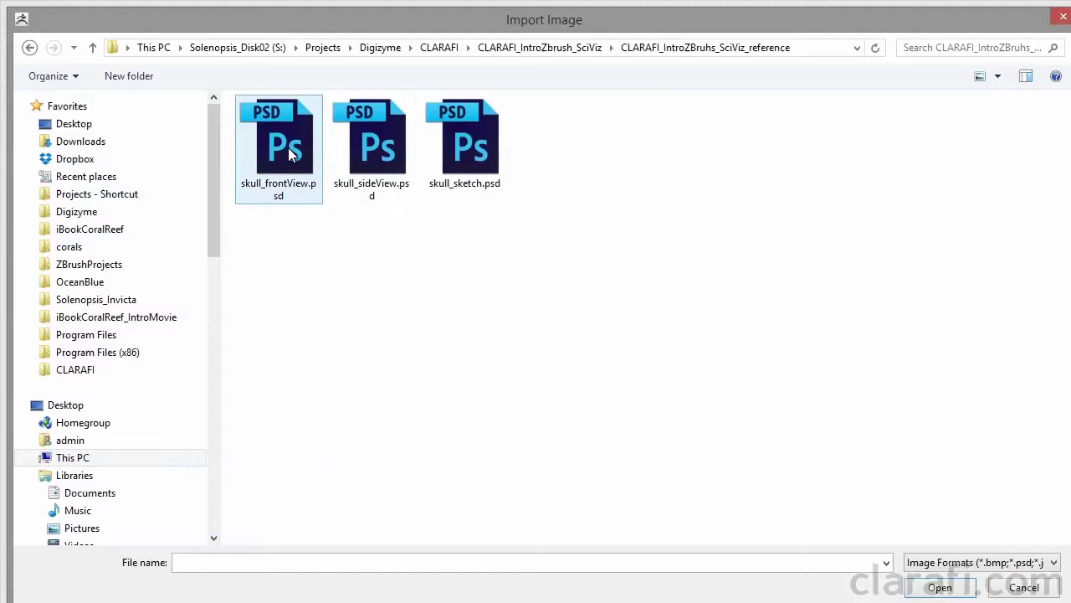
click(287, 147)
ctrl+click(367, 151)
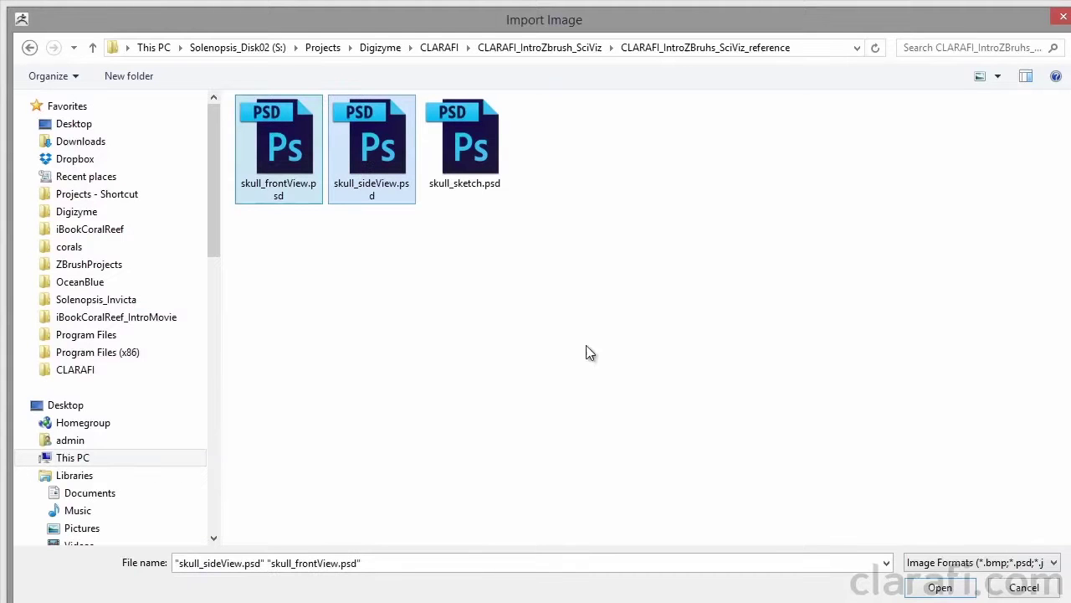
click(966, 589)
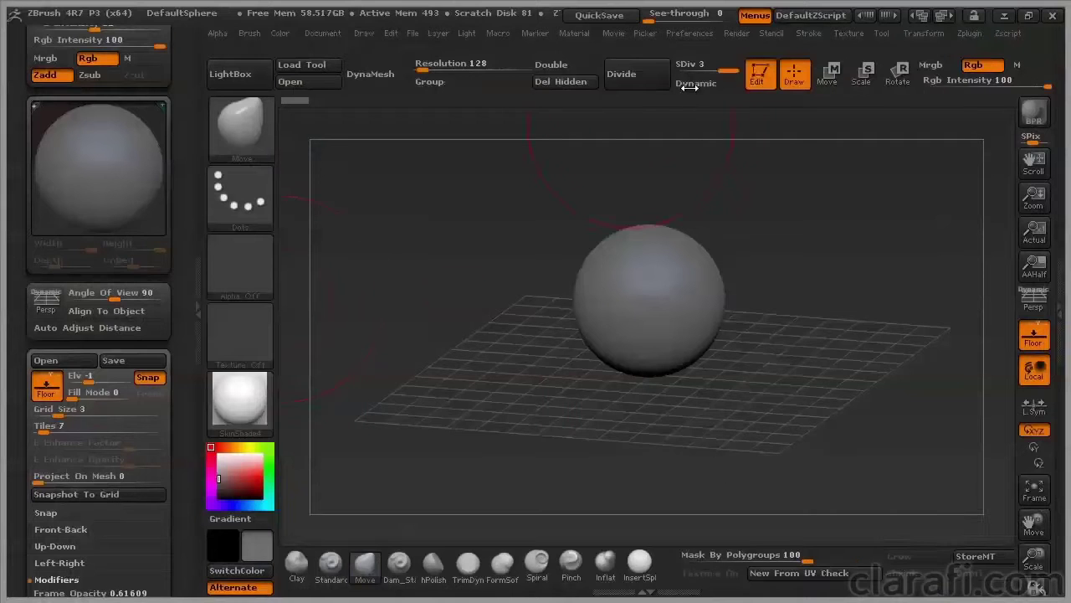
Check the previews of the imported skull_frontView and skull_sideView textures
click(247, 349)
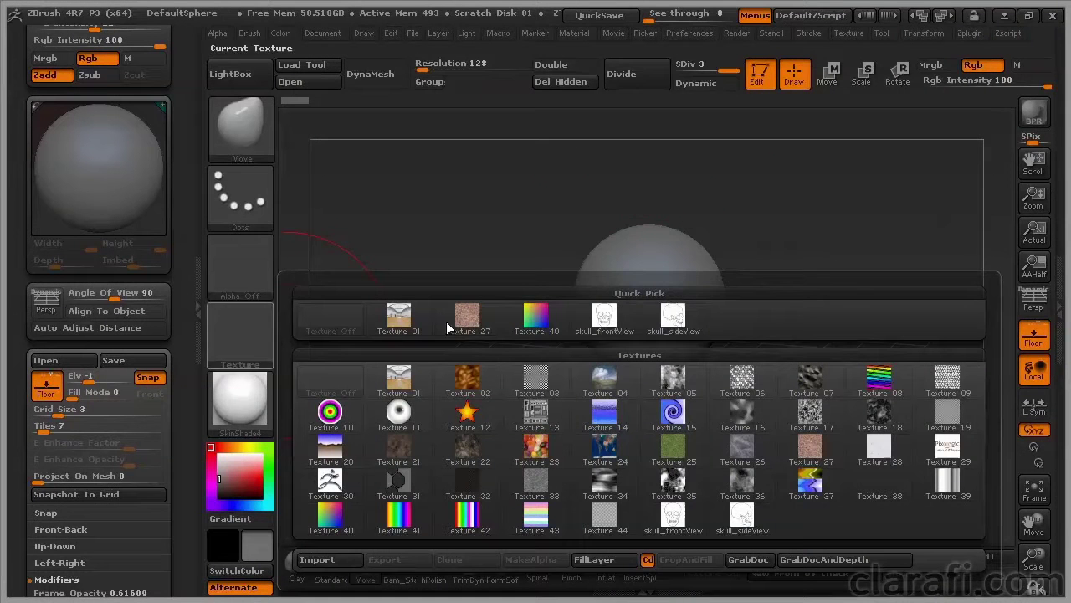
mouse_move(604, 320)
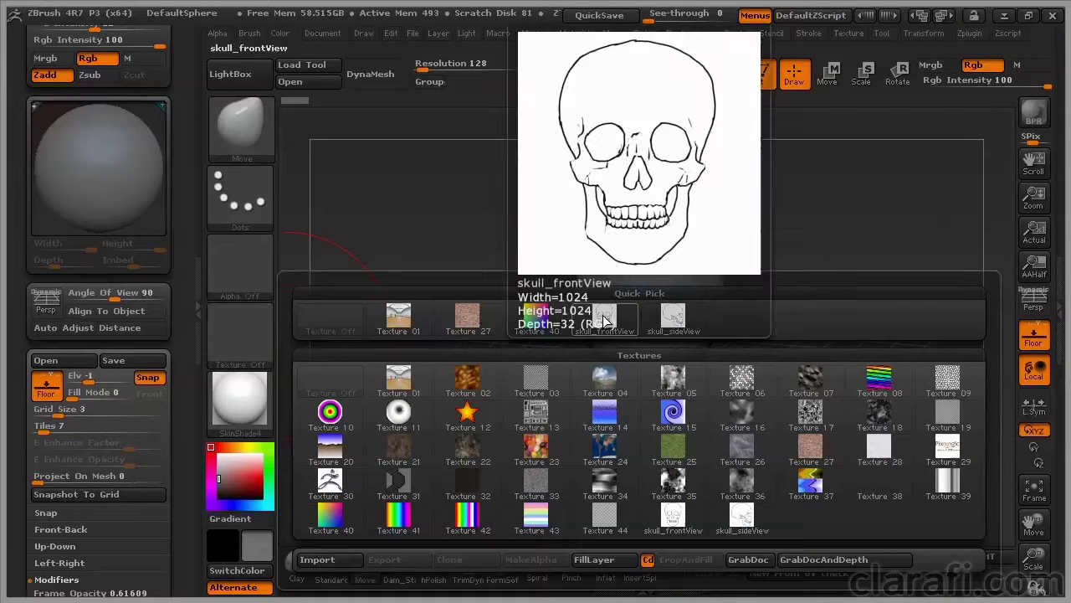
mouse_move(676, 325)
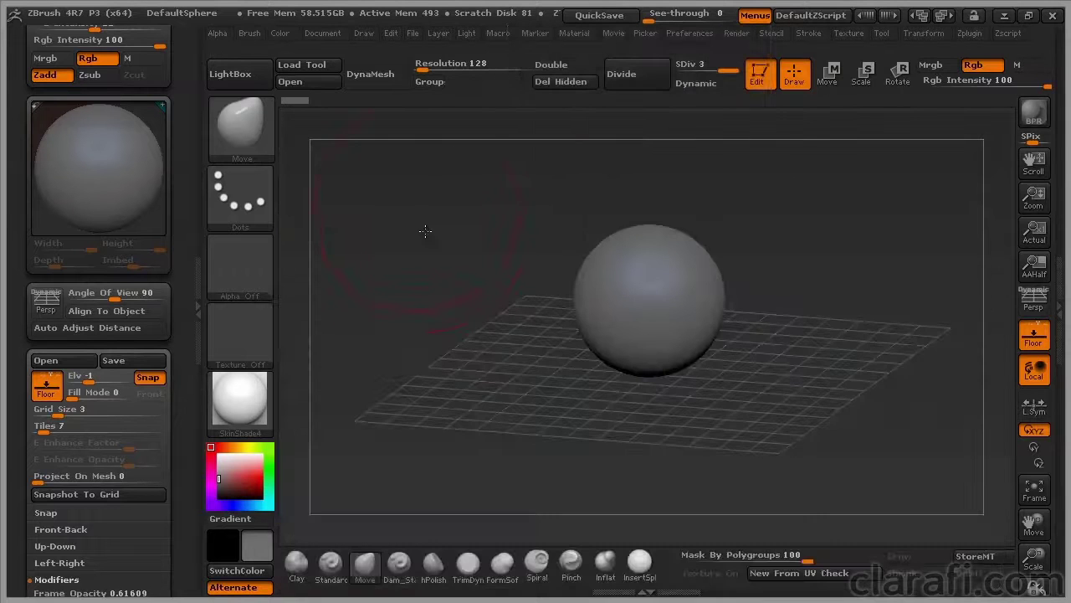
mouse_move(425, 230)
mouse_down()
mouse_move(426, 260)
mouse_move(433, 238)
mouse_up()
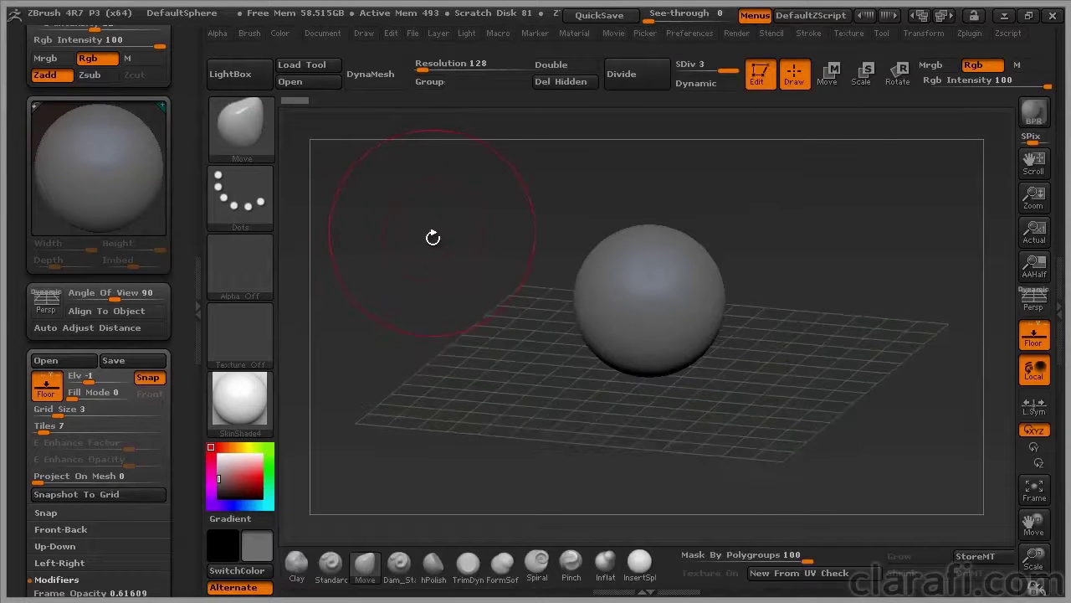
Assign the skull_frontView texture to Map1 of the floor grid's Front-Back plane
drag(187, 277, 185, 361)
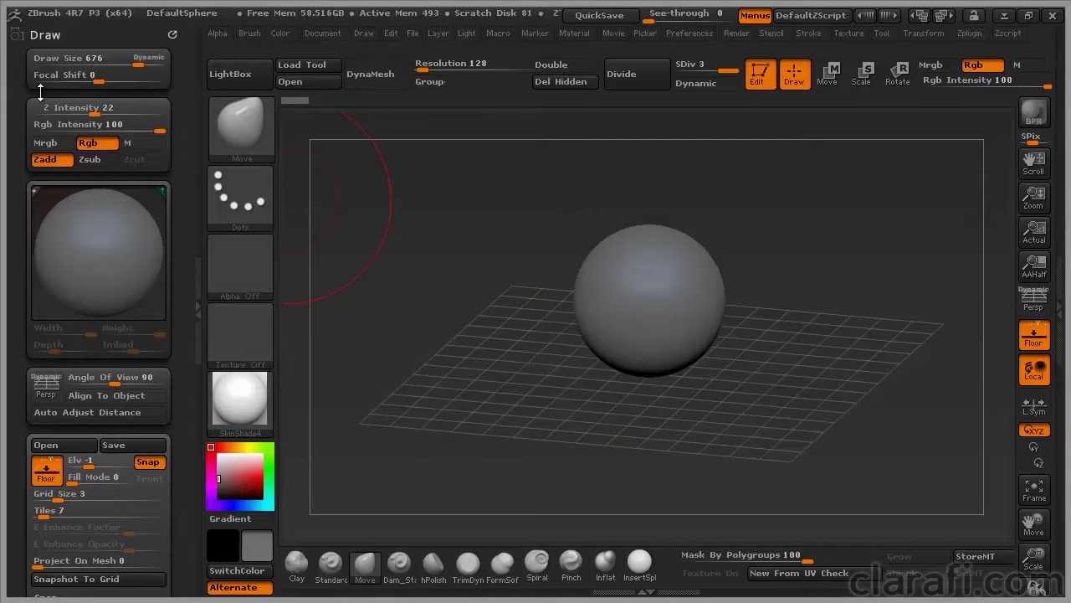
scroll(41, 168, down, 10)
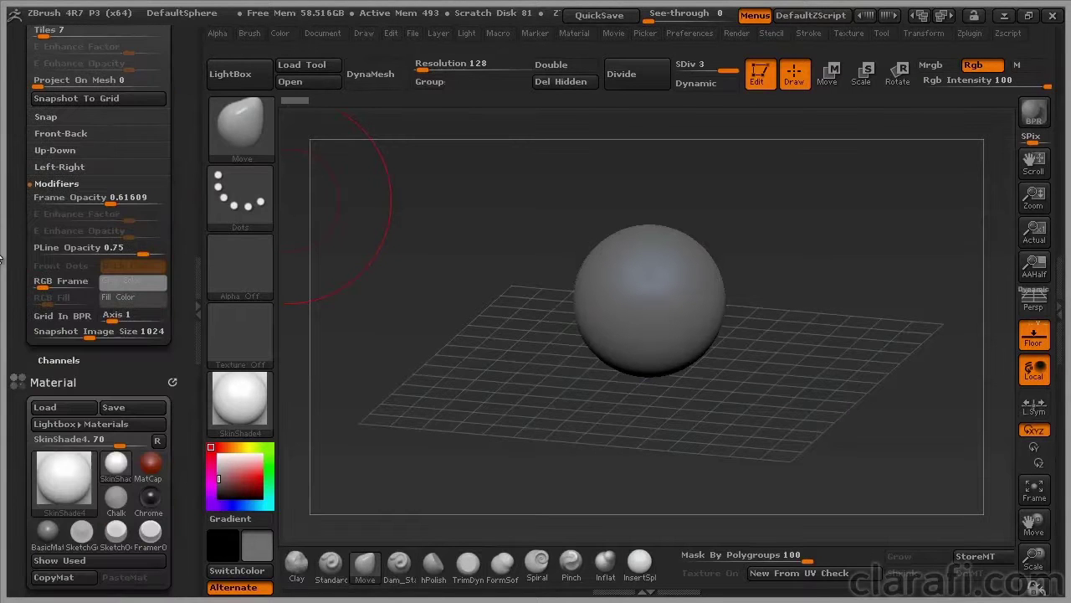
scroll(98, 191, up, 2)
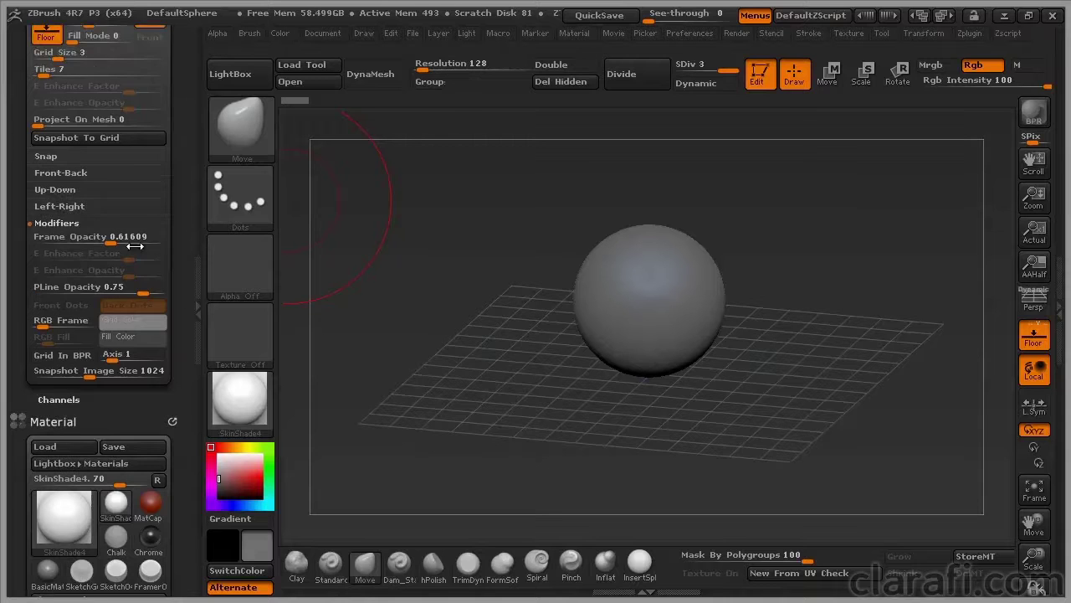
click(98, 186)
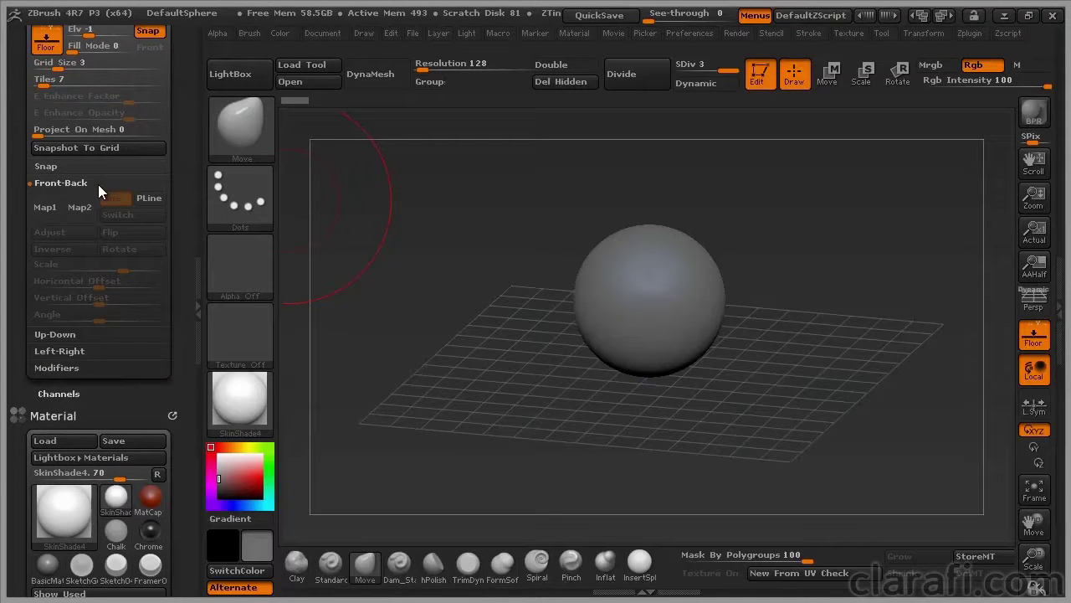
click(46, 208)
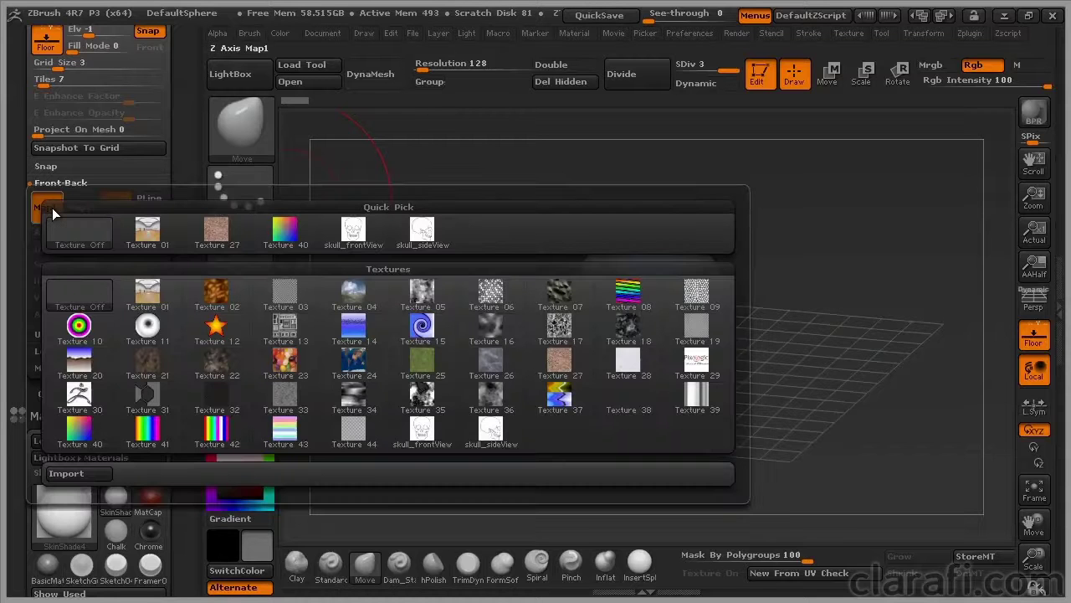
click(355, 232)
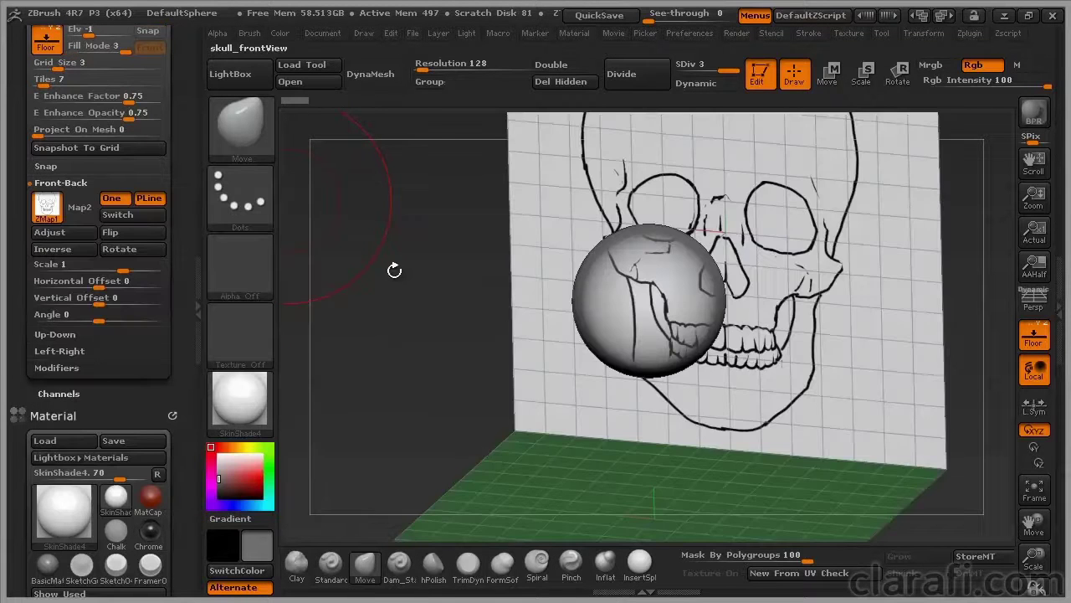
Assign the skull_sideView texture to Map1 of the floor grid's Left-Right plane
drag(447, 317, 586, 327)
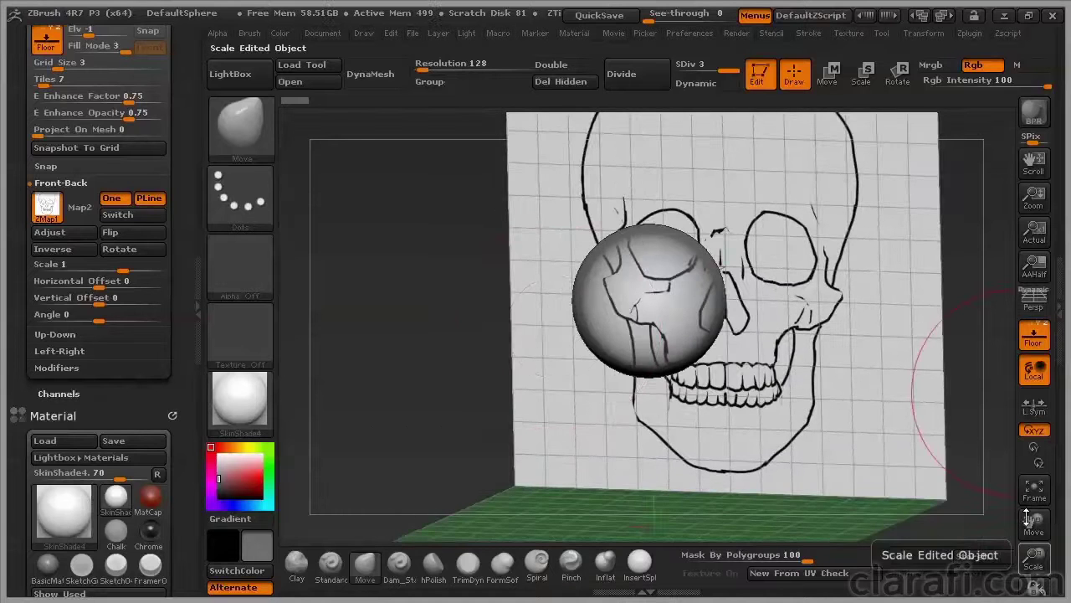
drag(1033, 559, 283, 410)
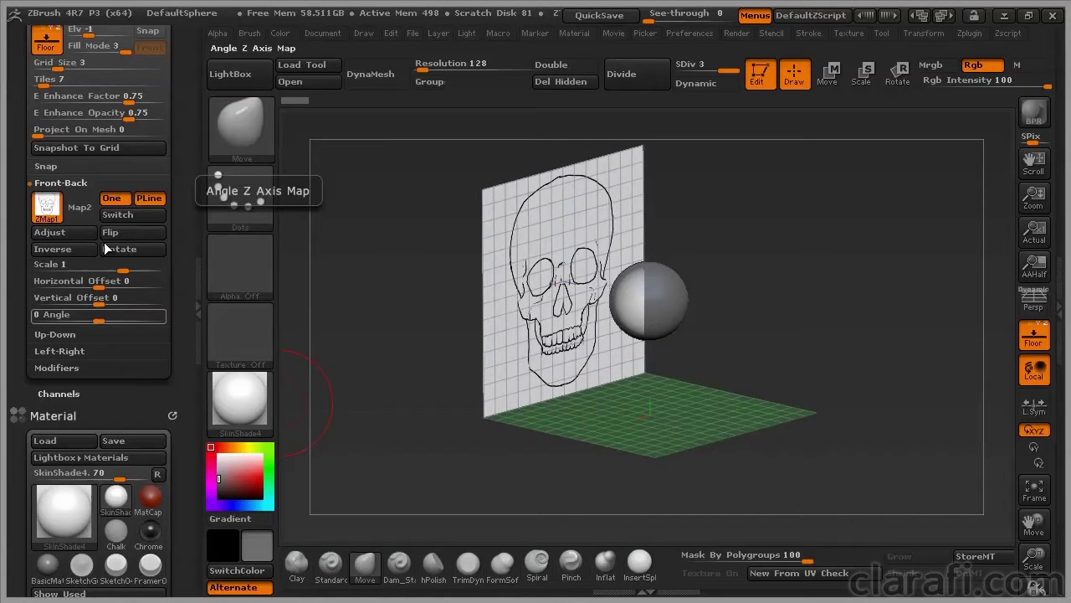
click(66, 351)
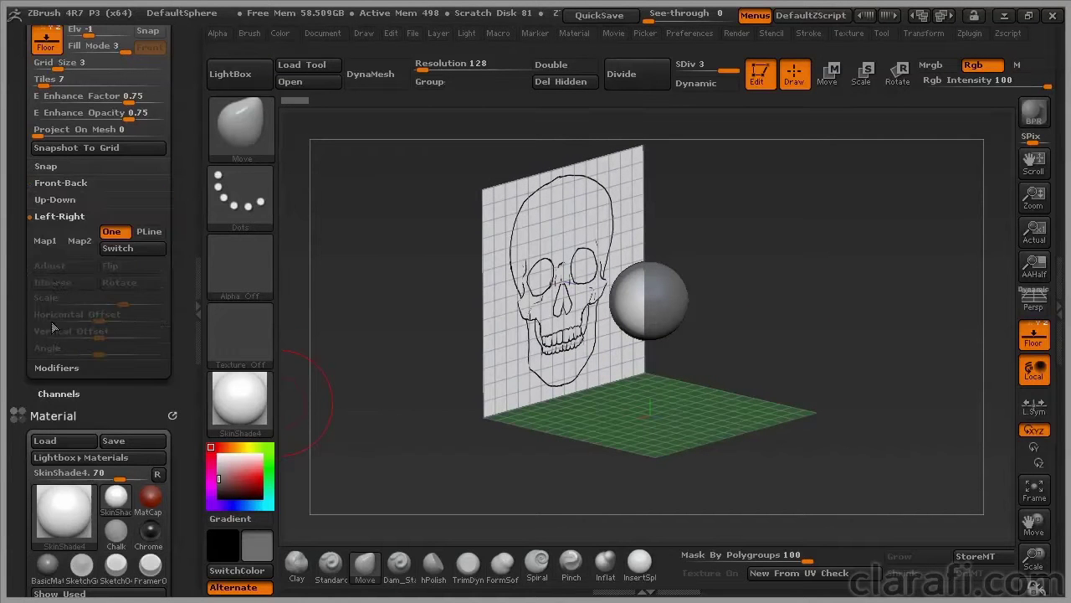
click(45, 244)
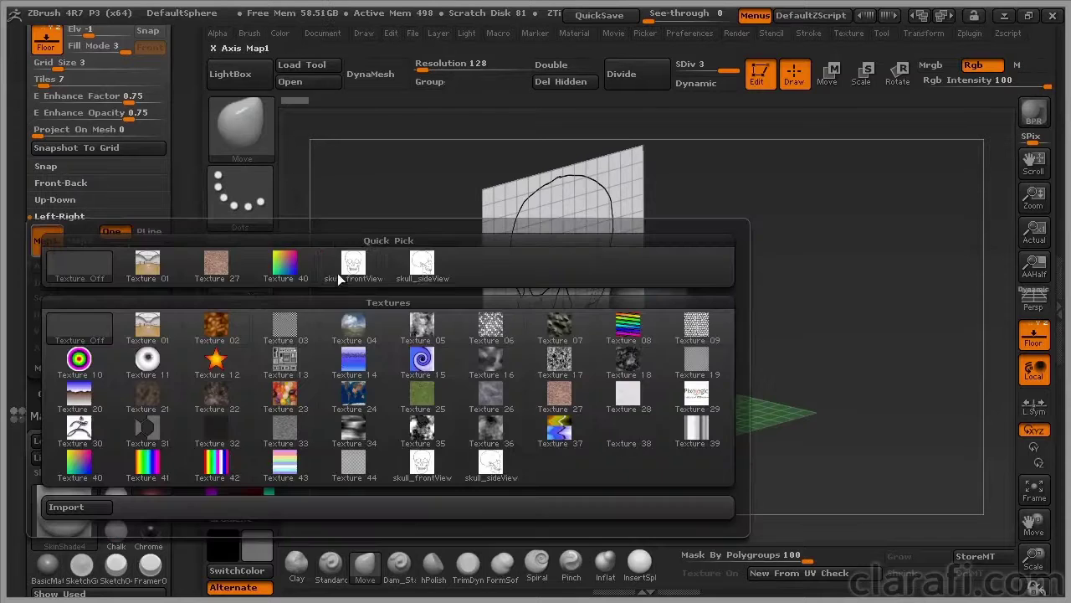
click(423, 266)
mouse_move(801, 437)
mouse_down()
mouse_move(837, 410)
mouse_move(770, 431)
mouse_move(804, 435)
mouse_up()
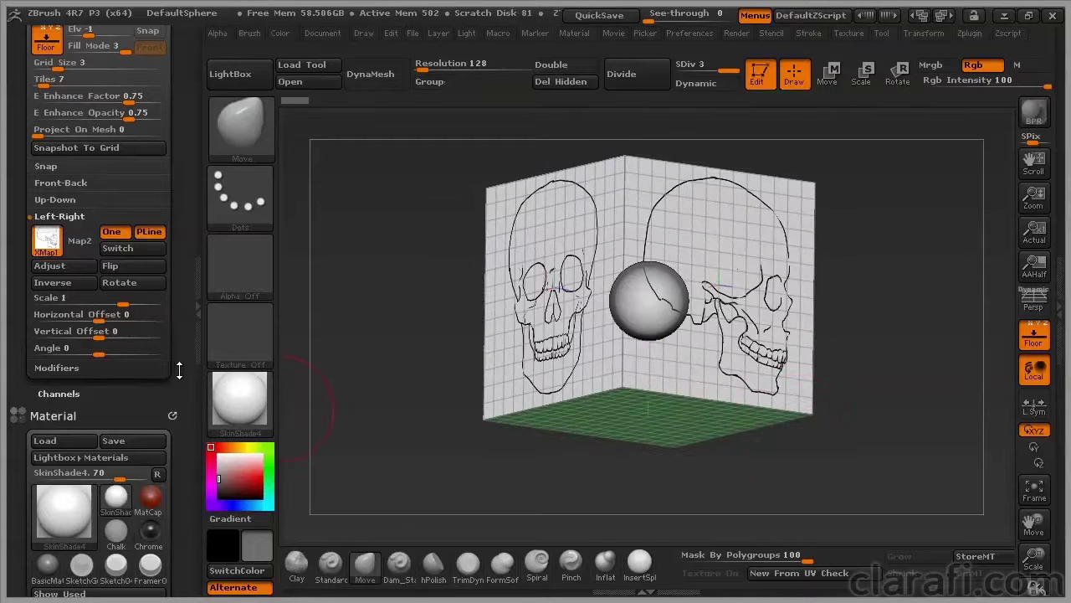
Try flipping the side-view image on the Left-Right plane, then restore its original orientation
drag(186, 394, 175, 444)
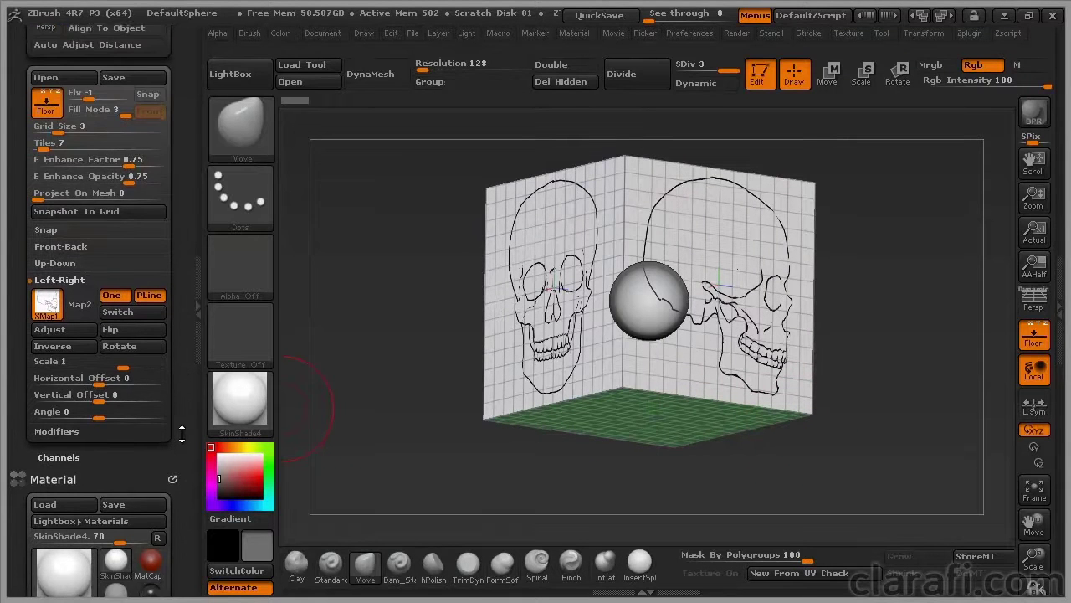
mouse_move(112, 381)
mouse_down()
mouse_move(137, 382)
mouse_move(50, 382)
mouse_move(107, 393)
mouse_move(99, 393)
mouse_up()
click(131, 334)
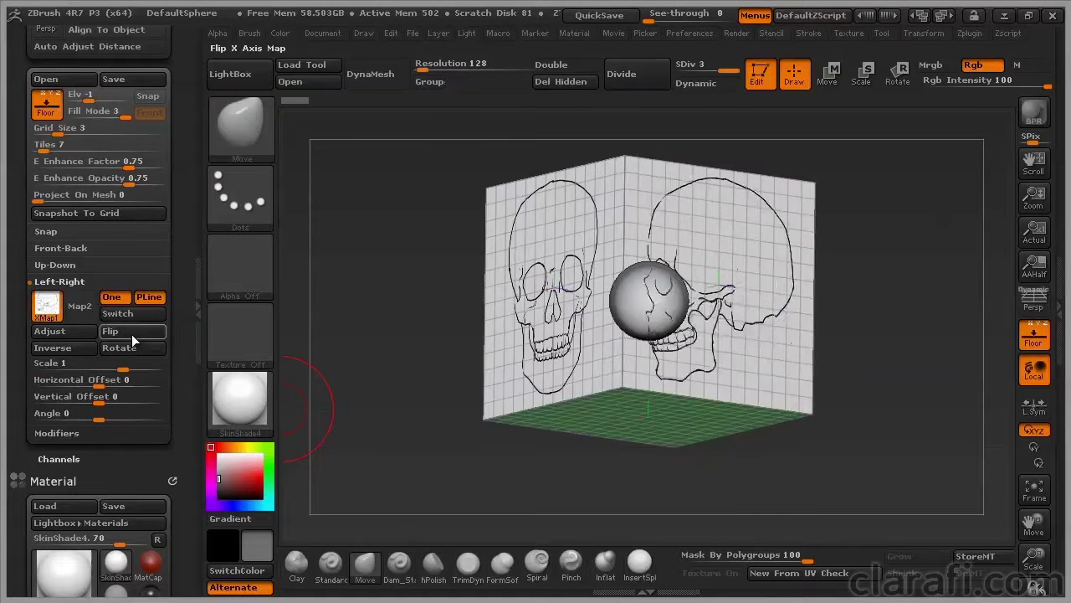
click(131, 334)
click(131, 334)
click(132, 334)
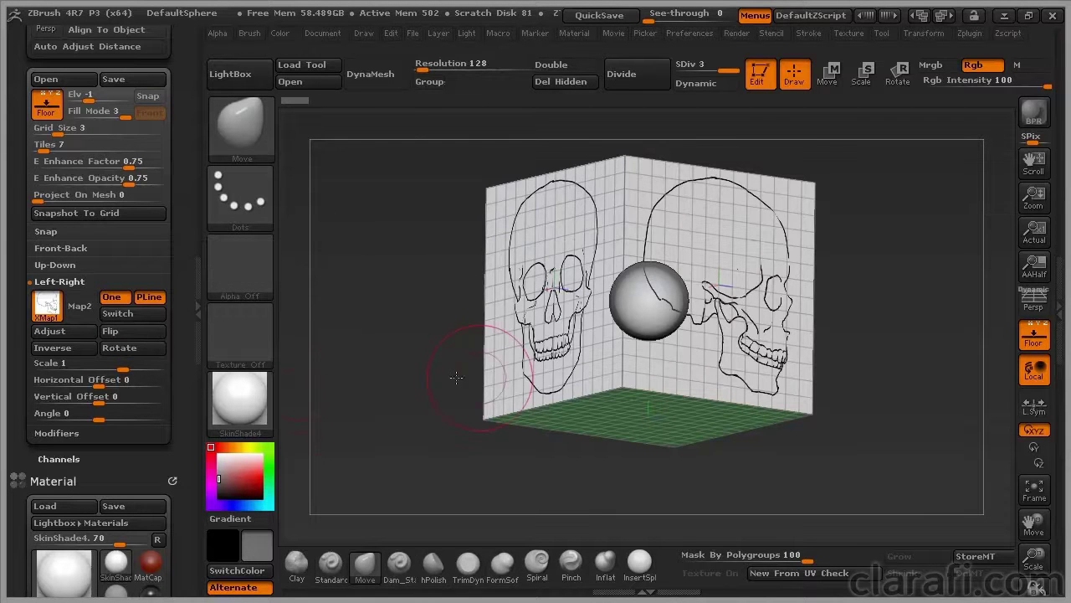
drag(503, 344, 557, 421)
mouse_move(701, 436)
mouse_down()
mouse_move(712, 475)
mouse_move(708, 460)
mouse_move(732, 478)
mouse_move(772, 255)
mouse_move(832, 334)
mouse_move(717, 210)
mouse_up()
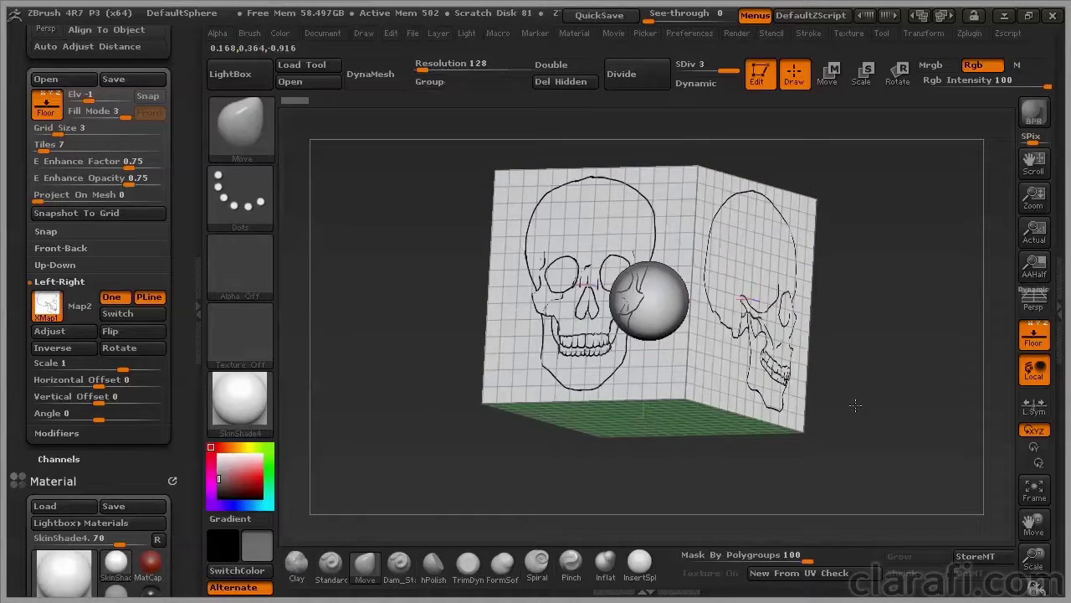
drag(855, 405, 847, 350)
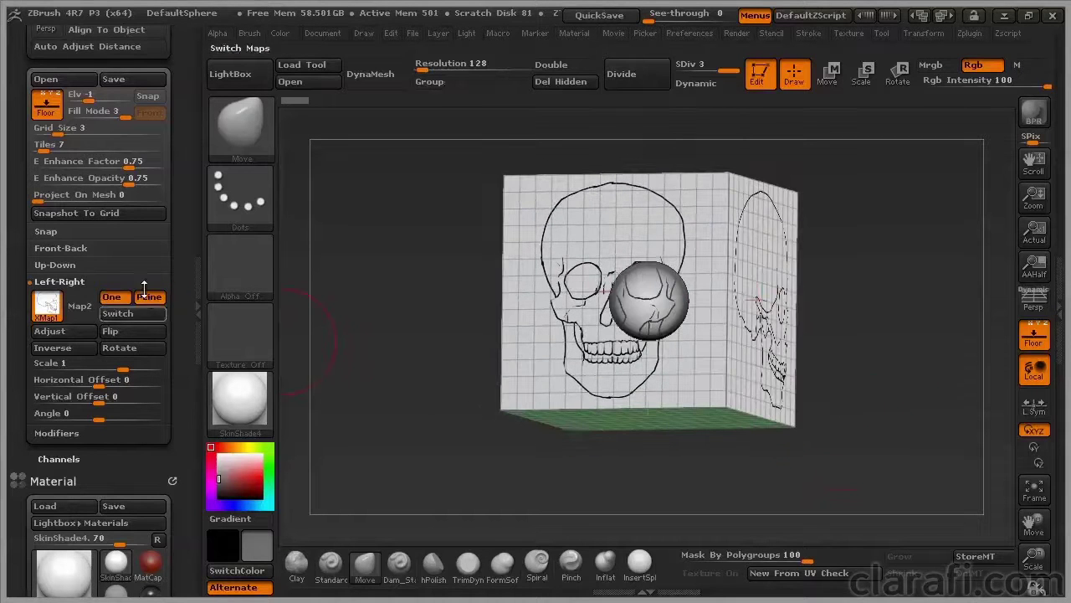
scroll(159, 297, up, 5)
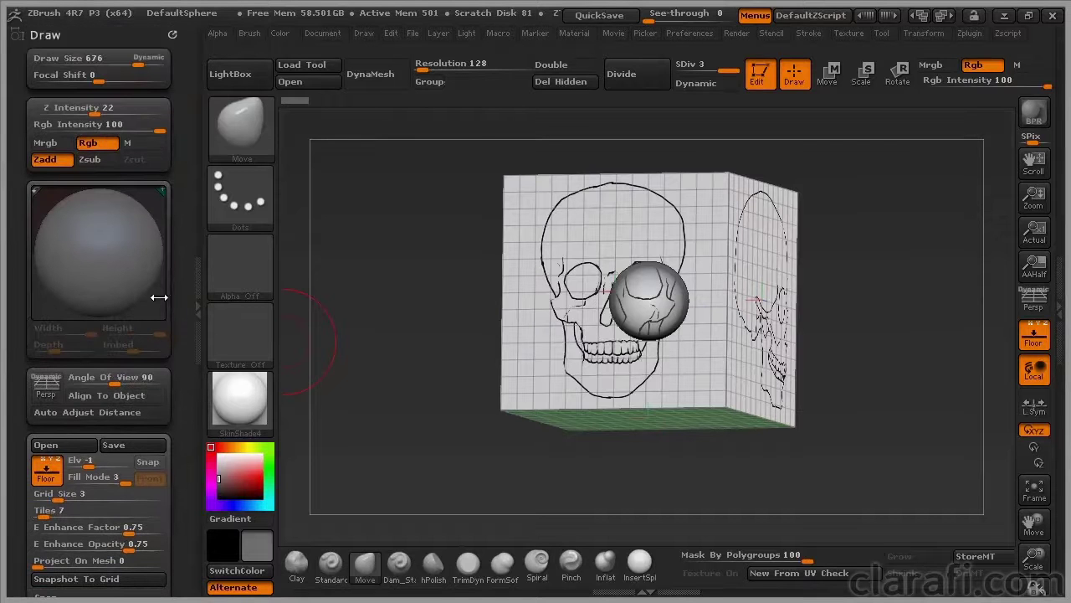
click(193, 319)
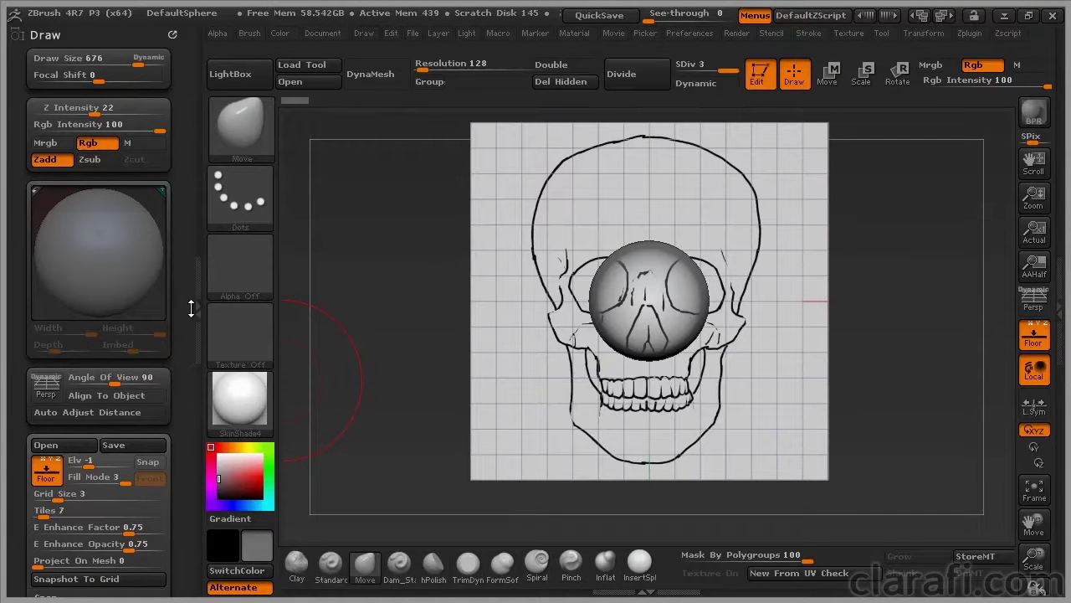
Set the floor grid's Fill Mode to 0 and inspect the grid planes from an angle
scroll(169, 358, down, 4)
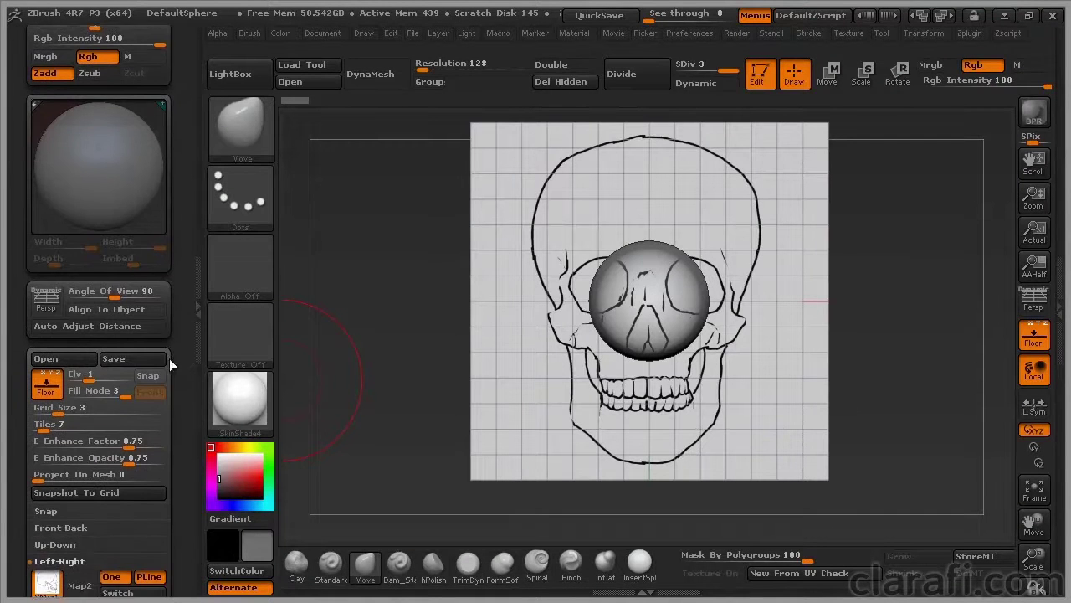
click(77, 382)
drag(407, 407, 243, 436)
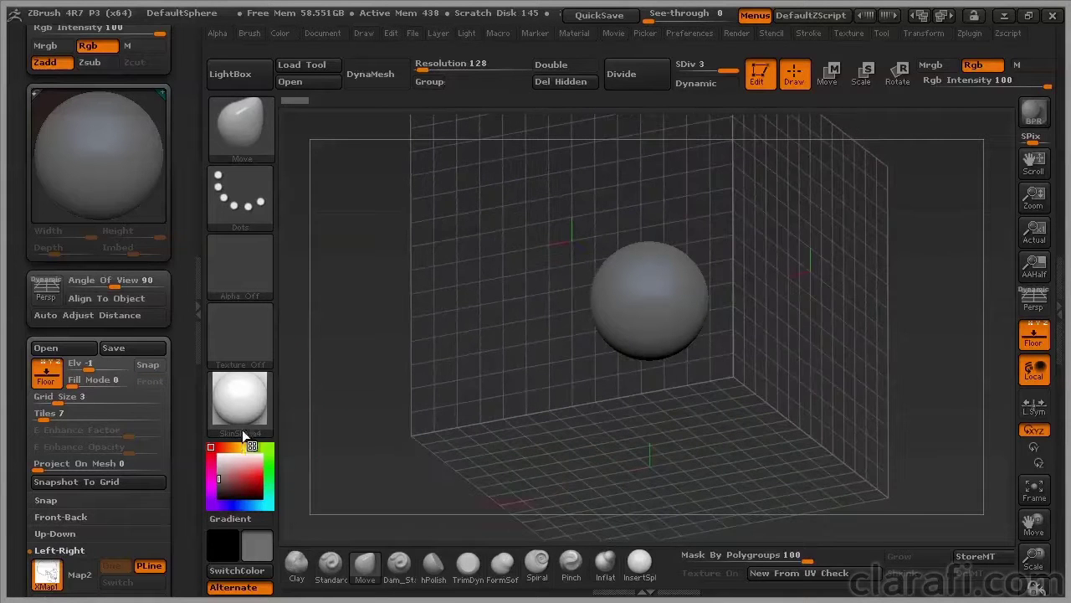
Raise the floor grid's Fill Mode to 1, inspect the reference images from several angles, and increase it to 2
click(80, 382)
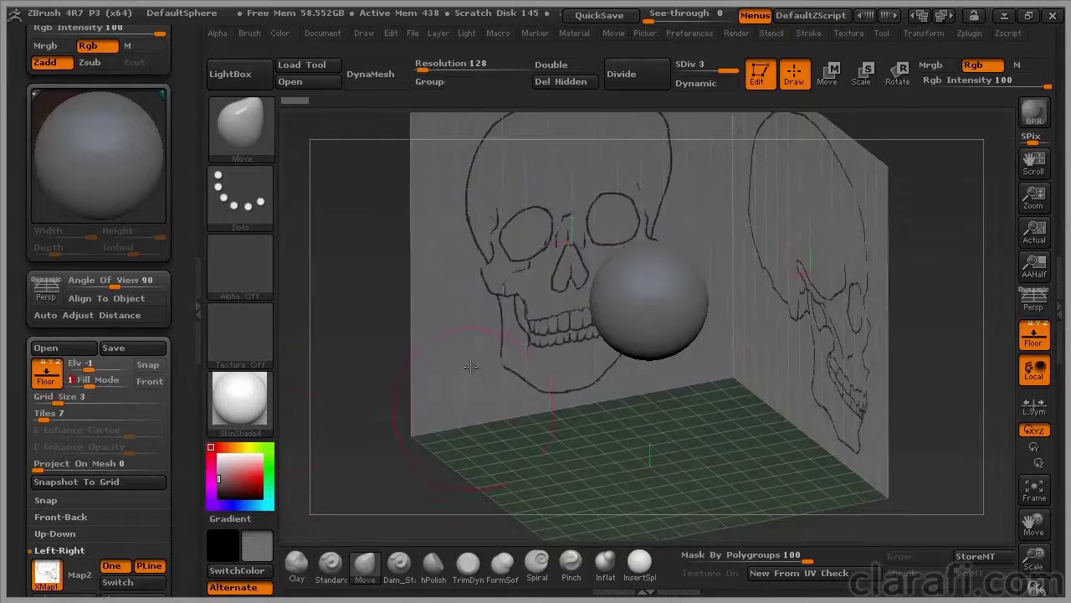
drag(490, 355, 385, 364)
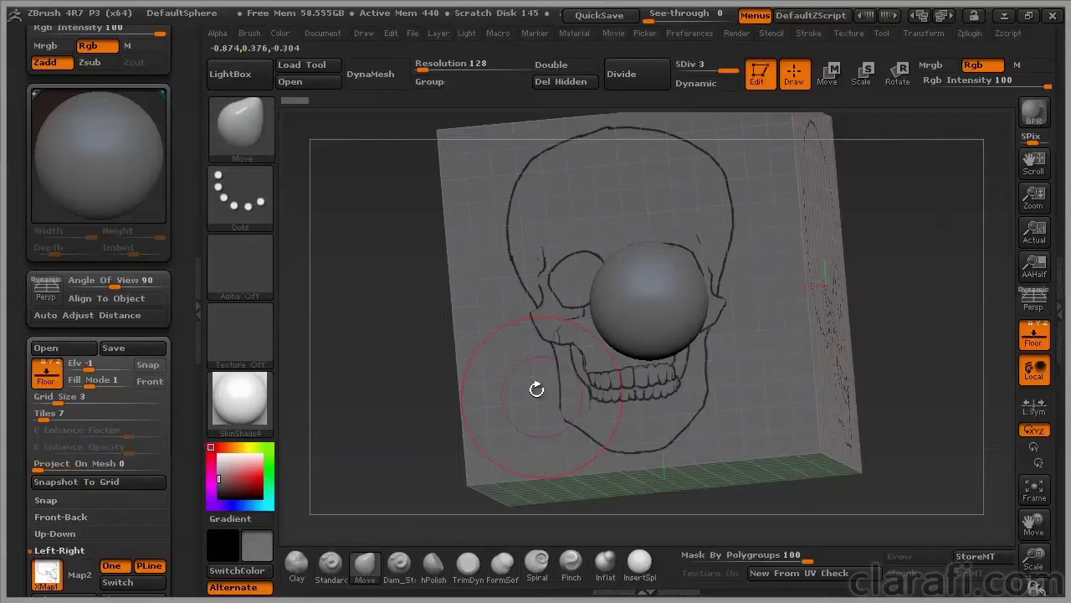
drag(536, 382, 613, 332)
drag(517, 358, 472, 371)
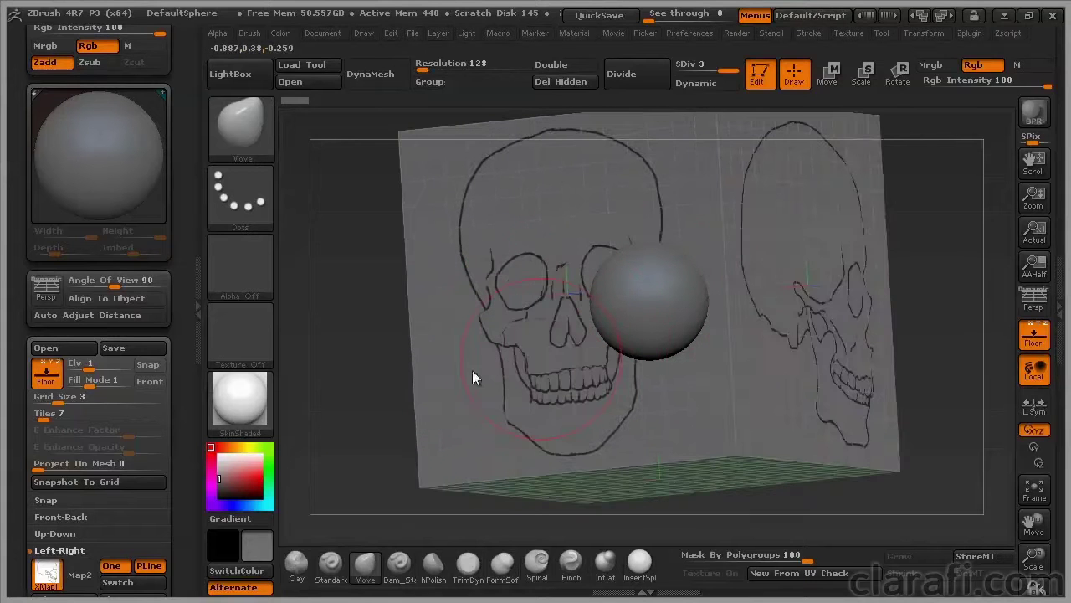
click(106, 387)
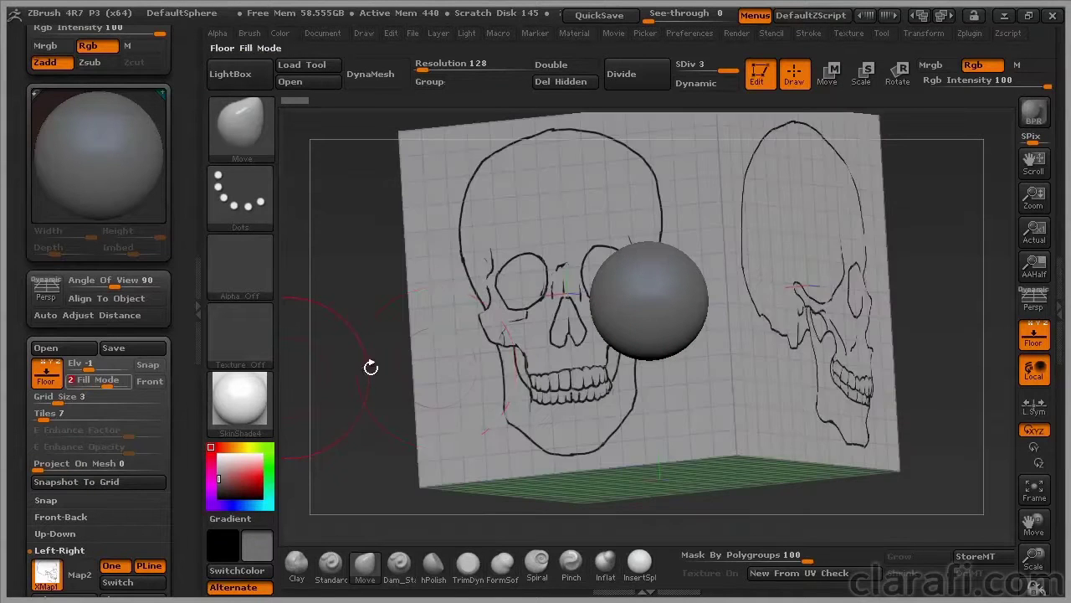
Raise the floor grid's Fill Mode to 3 and inspect the front and side reference images against the sphere from several angles
mouse_move(443, 365)
mouse_down()
mouse_move(402, 366)
mouse_move(462, 354)
mouse_up()
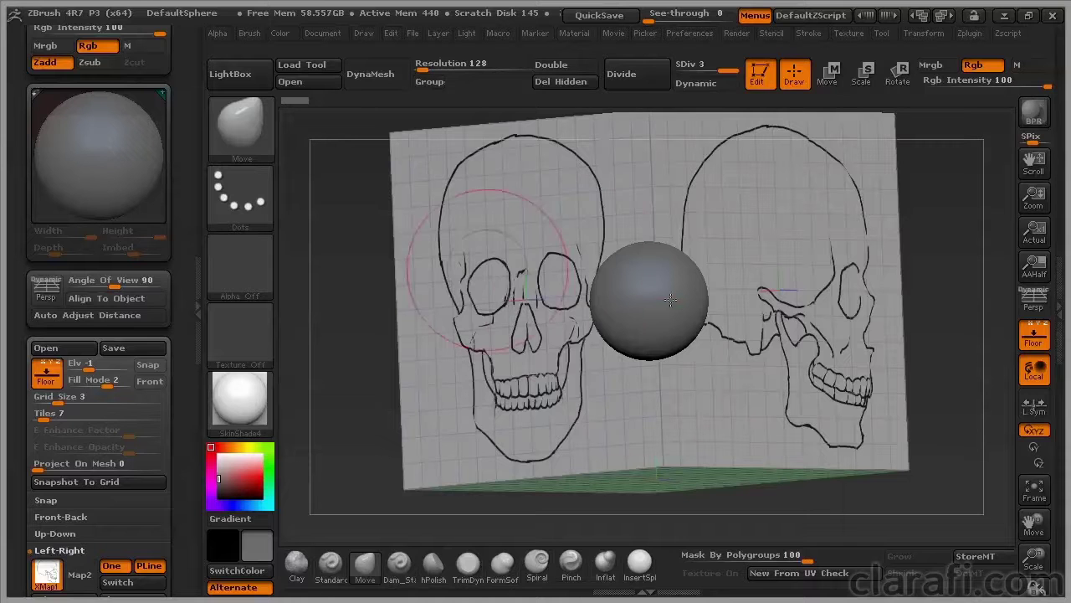
drag(311, 455, 435, 372)
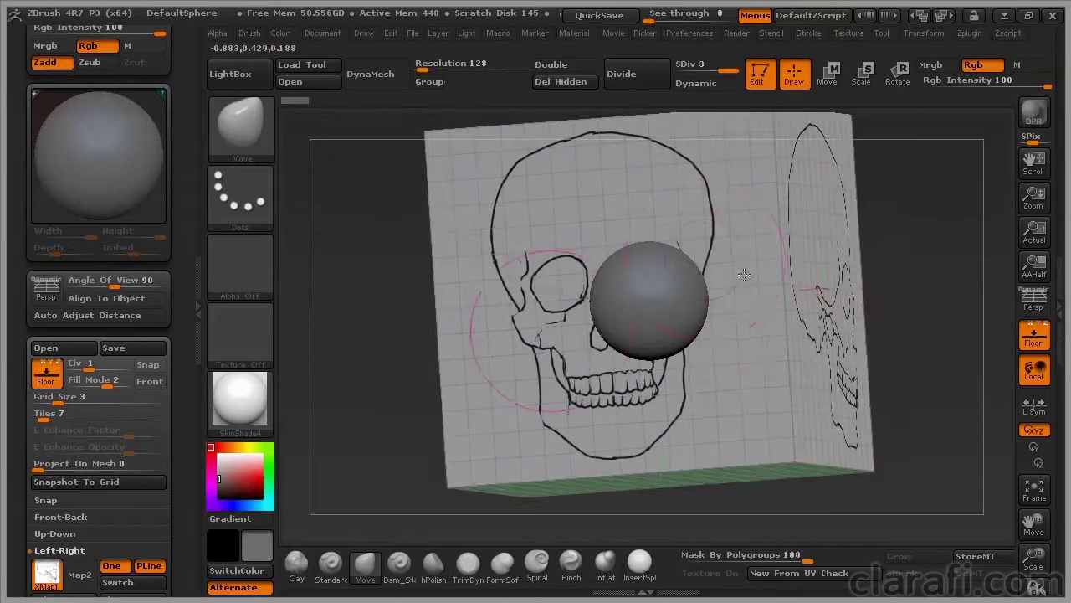
click(122, 380)
drag(405, 347, 709, 416)
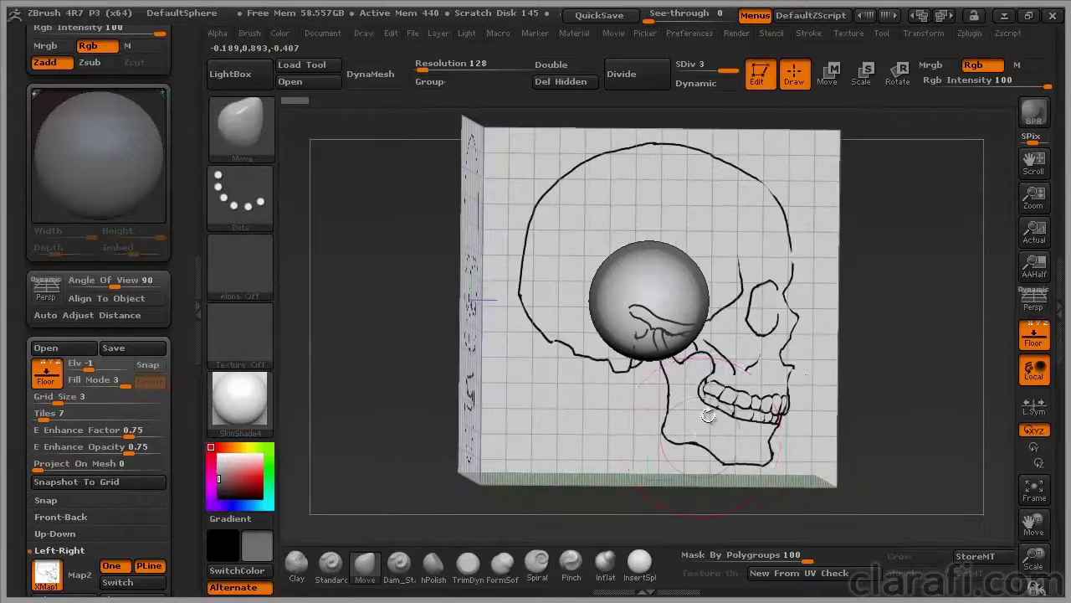
drag(805, 391, 778, 431)
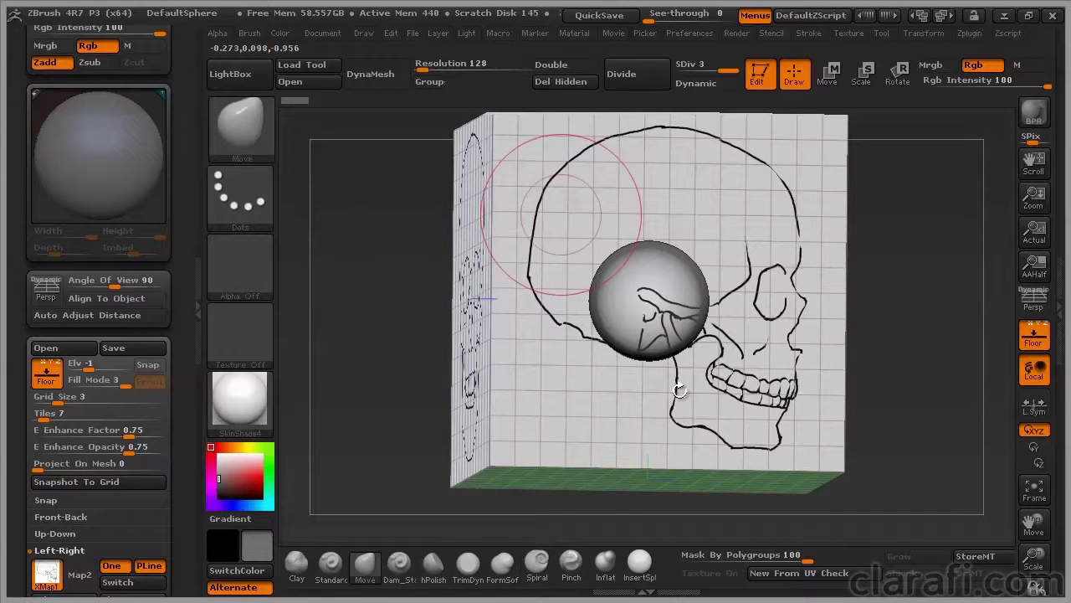
drag(735, 393, 668, 395)
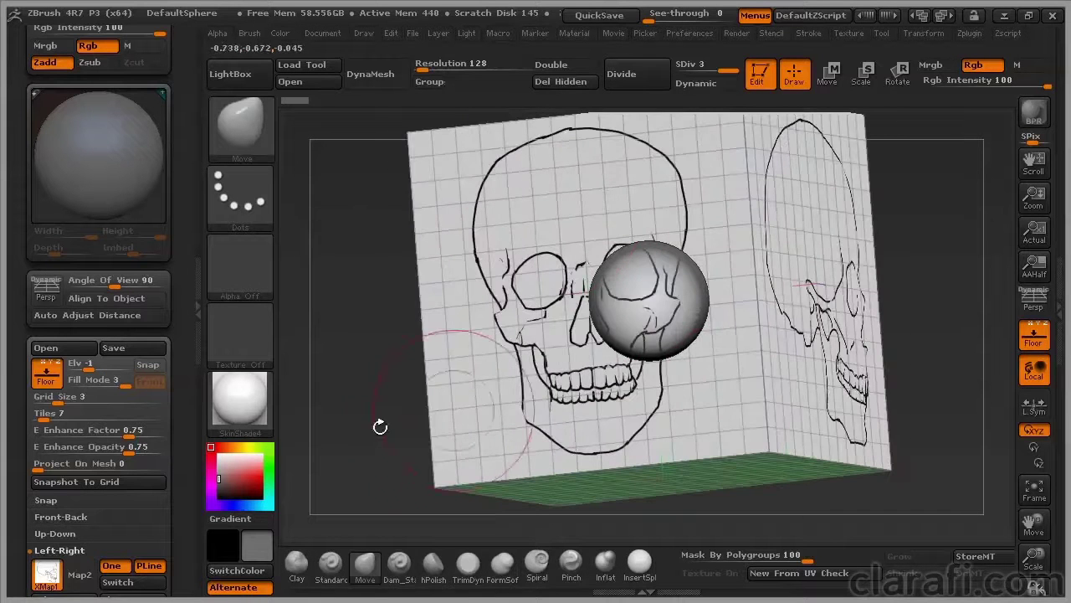
Try an Edge Enhance Factor of about 0.97 and a raised Project On Mesh value, then return Project On Mesh to 0
mouse_move(113, 432)
mouse_down()
mouse_move(98, 432)
mouse_move(163, 433)
mouse_up()
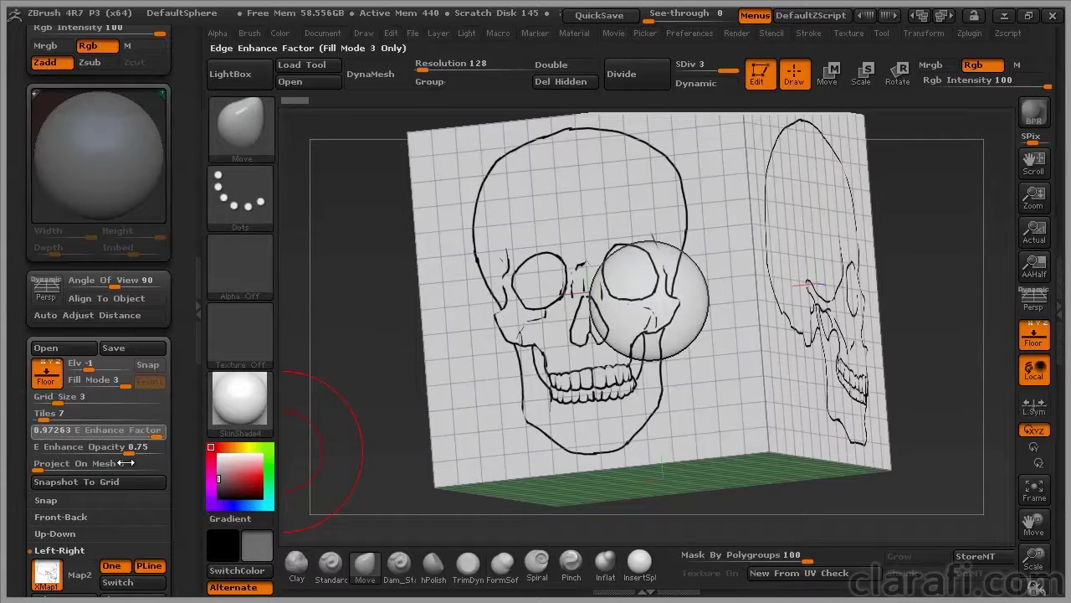
click(74, 464)
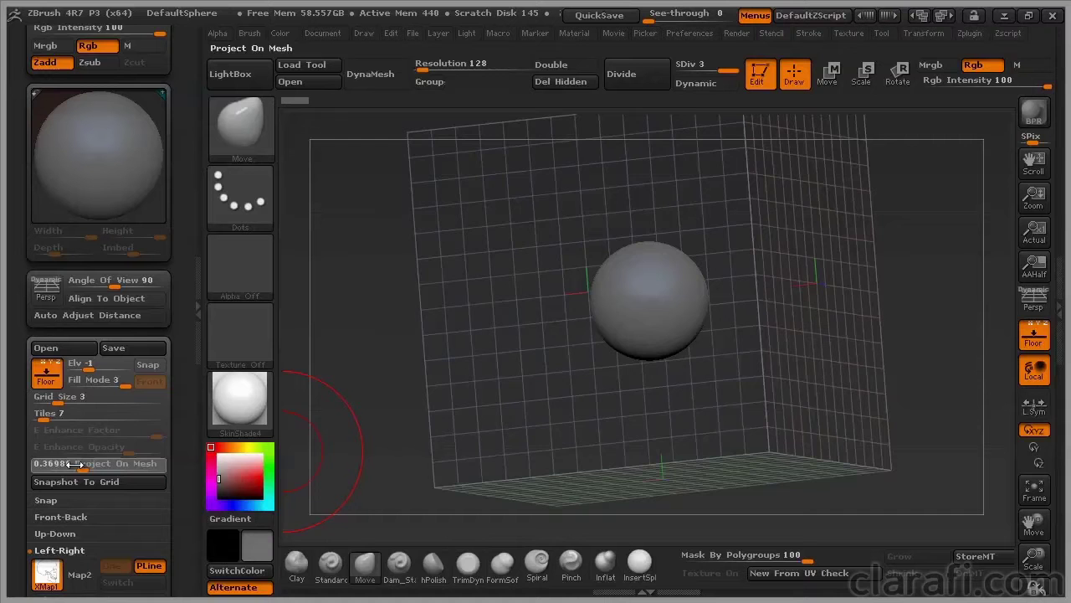
drag(43, 457, 33, 460)
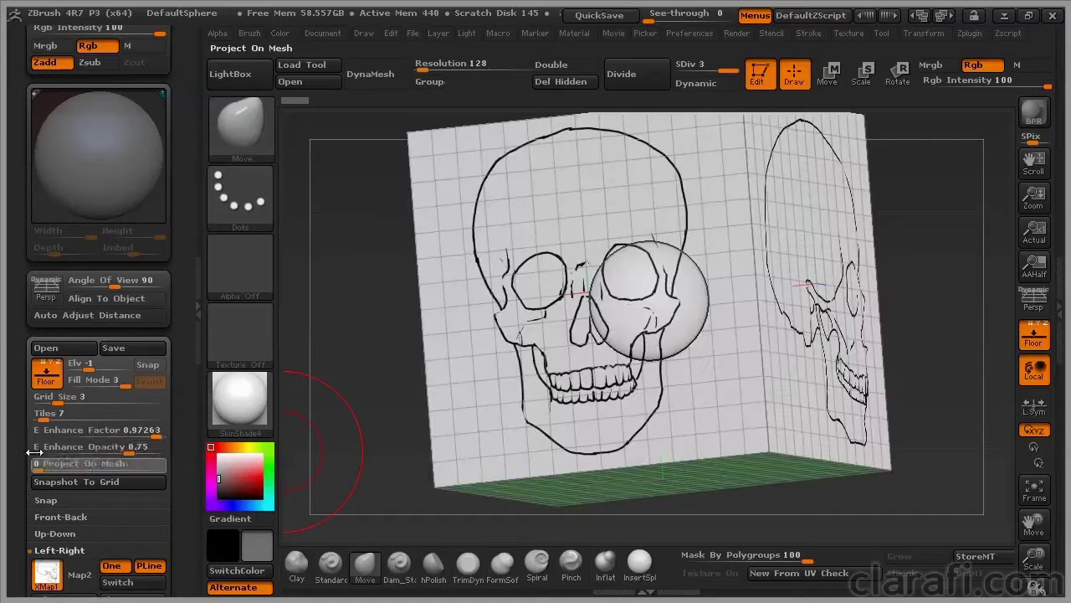
Set the floor grid's Edge Enhance Factor to about 0.79 and its Edge Enhance Opacity to about 0.69
click(76, 425)
click(148, 431)
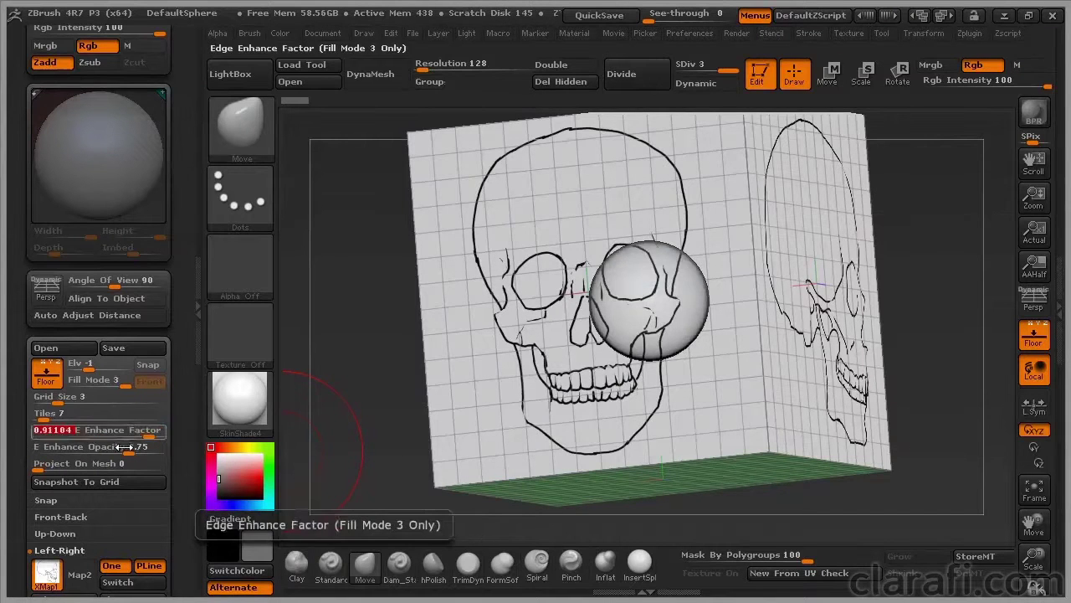
drag(72, 446, 148, 439)
drag(75, 431, 135, 432)
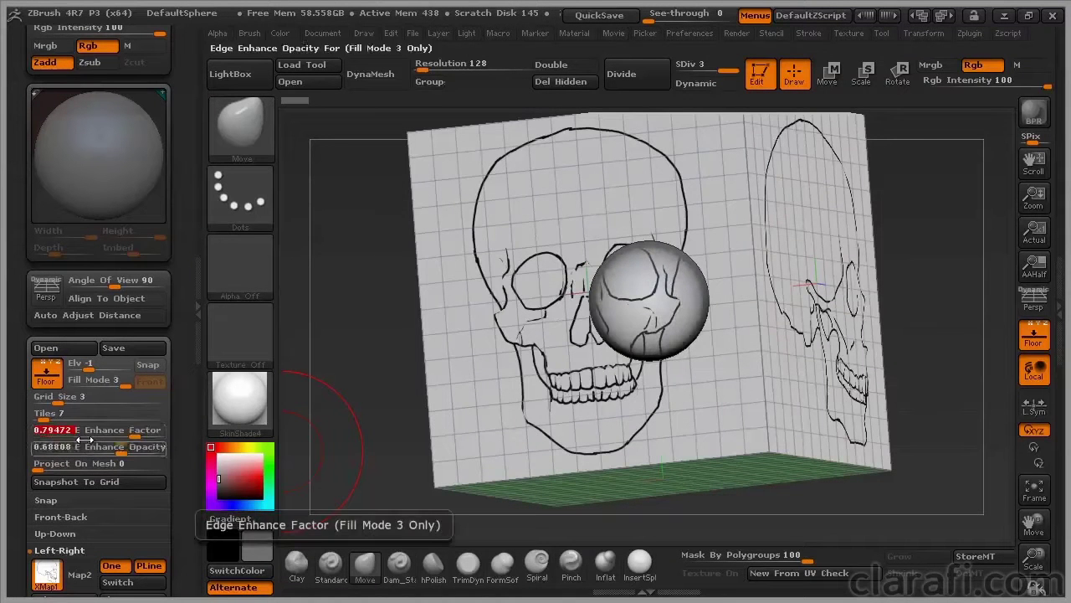
Try 47 tiles on the floor grid, then reduce Tiles to 12 and check the grid density from an angle
scroll(16, 402, down, 3)
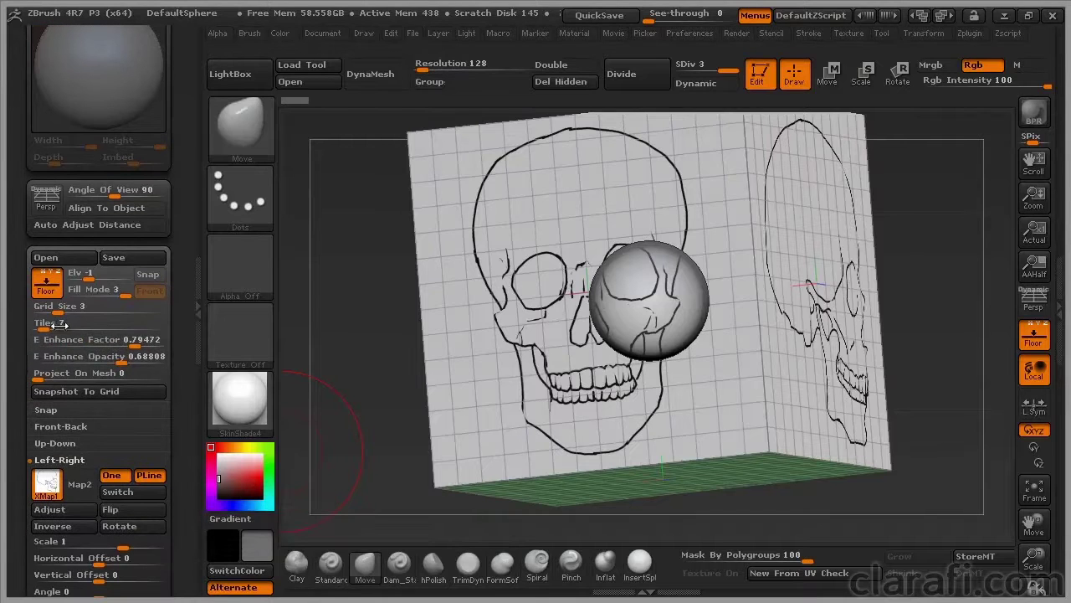
click(76, 326)
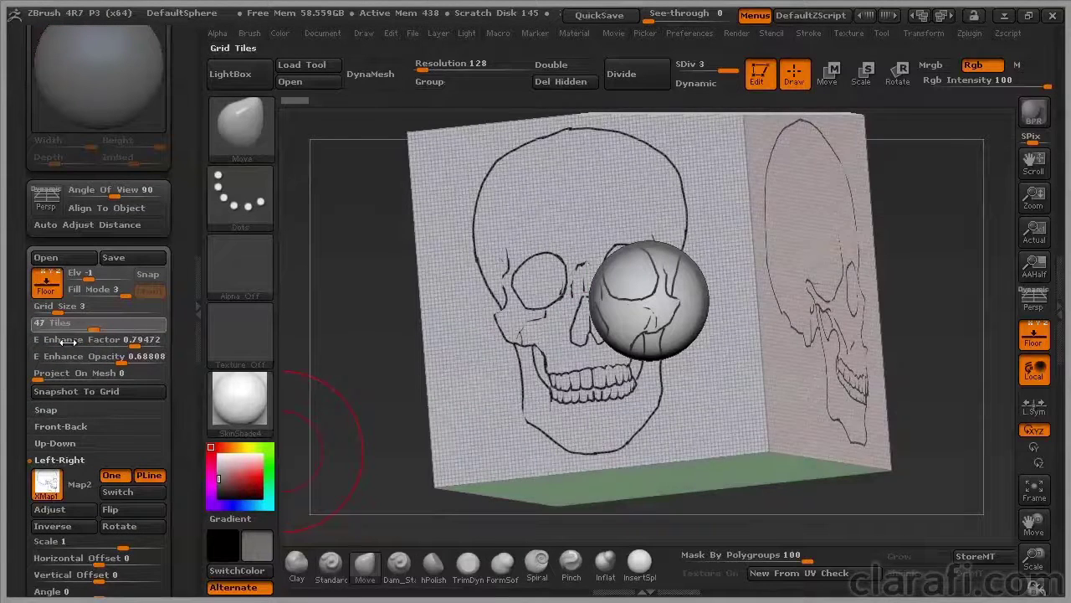
drag(55, 342, 46, 338)
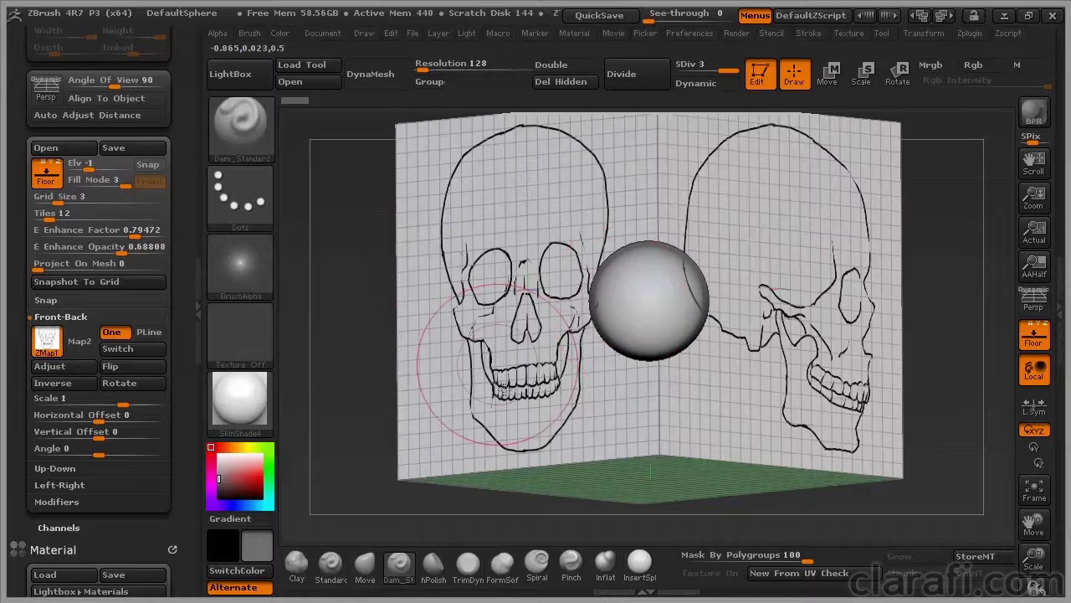
mouse_move(452, 427)
mouse_down()
mouse_move(506, 414)
mouse_move(515, 386)
mouse_move(540, 381)
mouse_move(532, 400)
mouse_up()
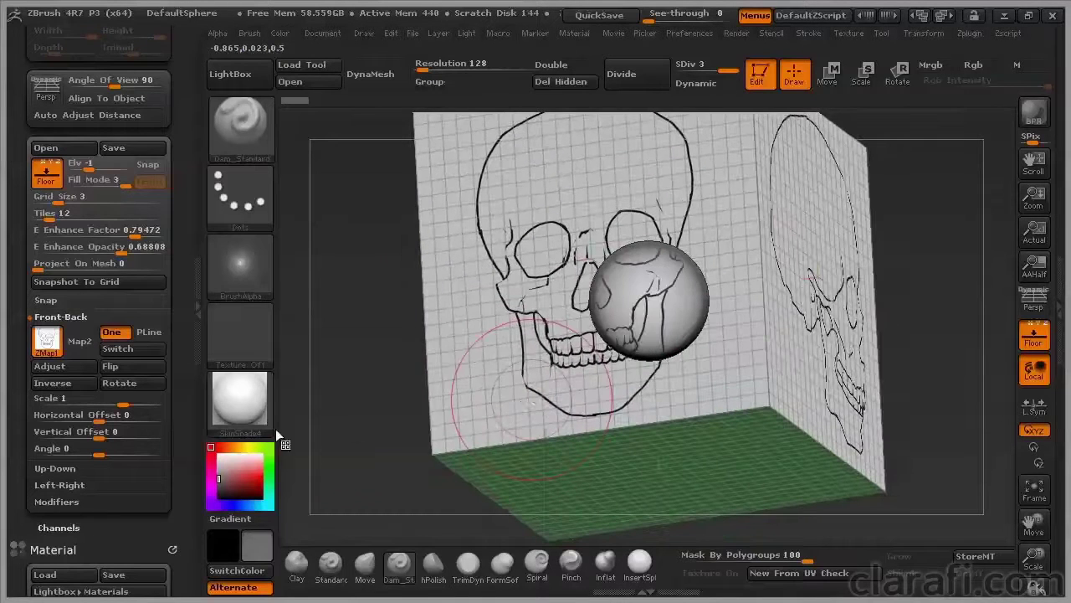
Turn off PLine for the floor grid's Left-Right plane and inspect both skull reference planes from several angles
click(64, 316)
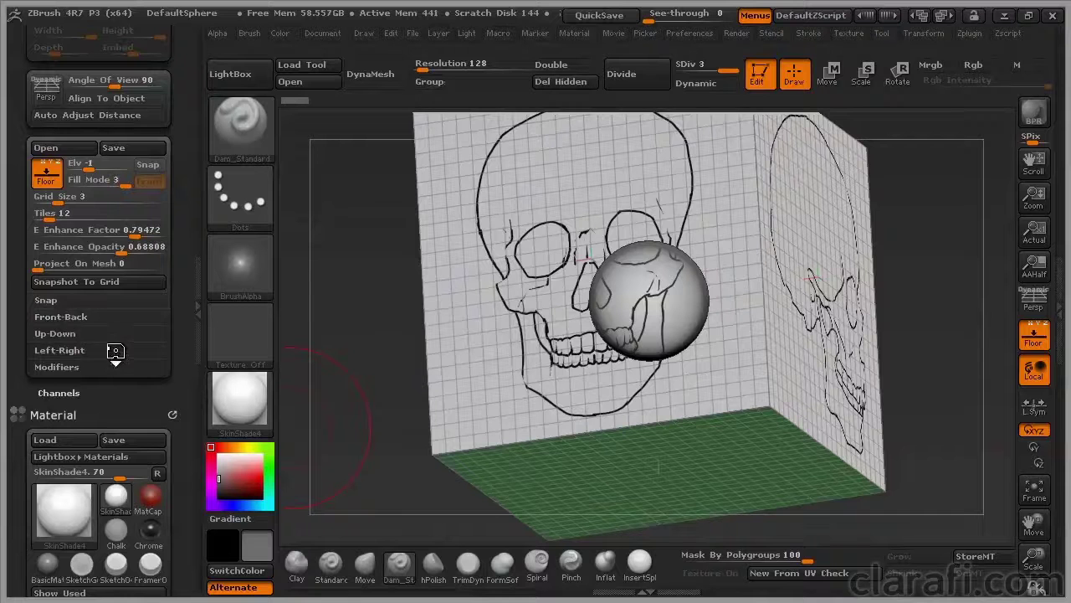
click(67, 316)
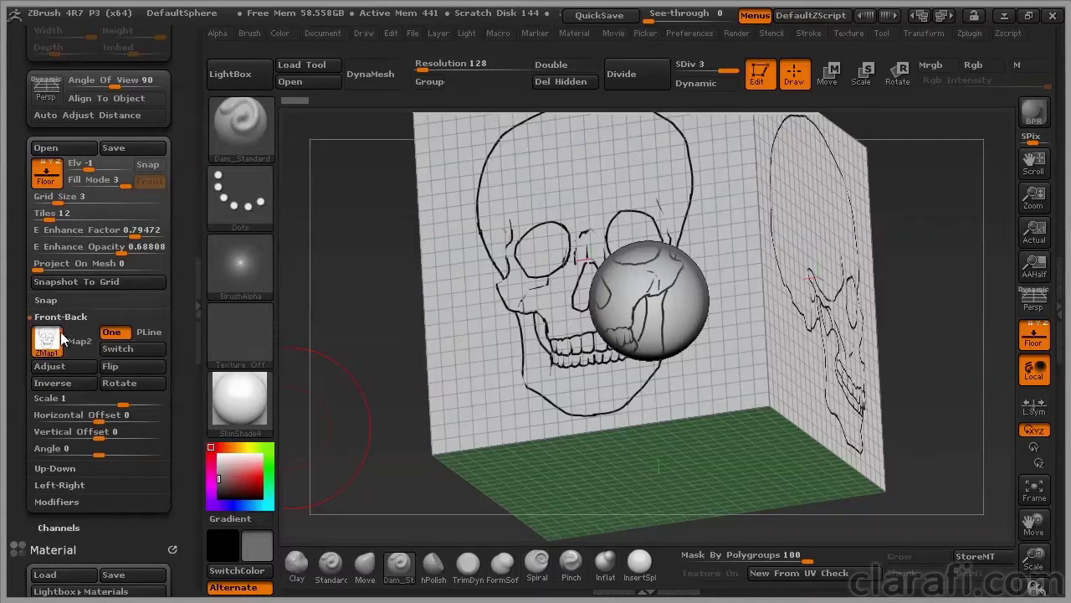
click(59, 314)
click(60, 349)
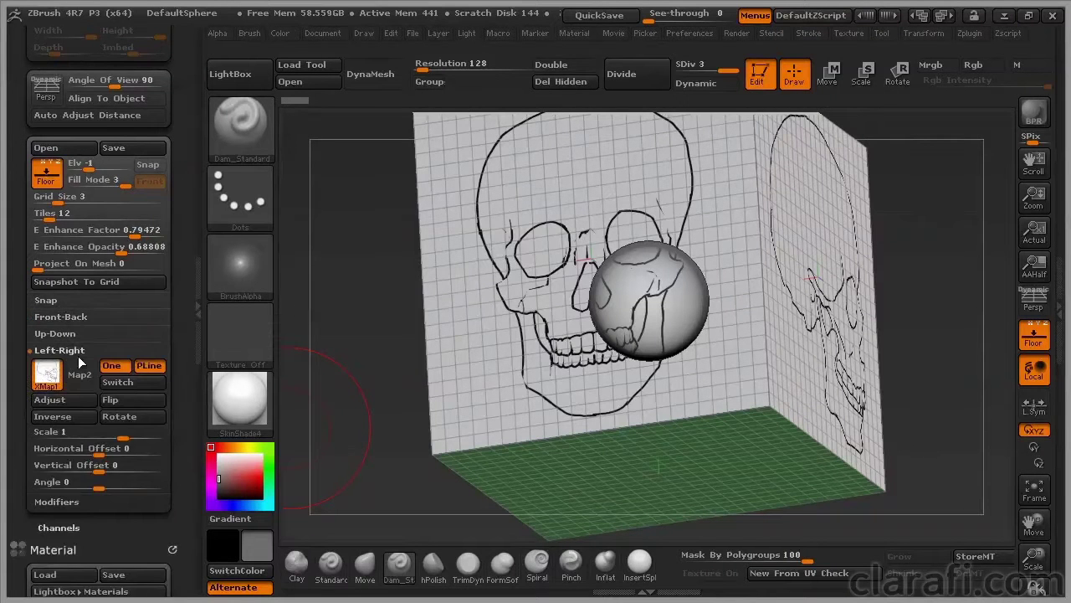
click(150, 365)
drag(343, 369, 500, 208)
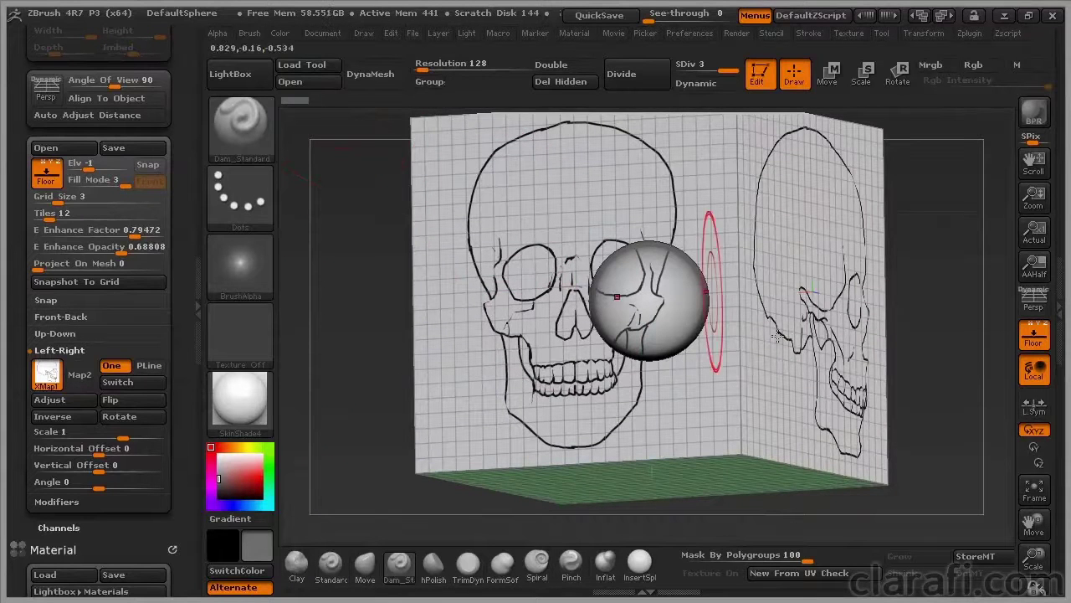
drag(826, 383, 466, 221)
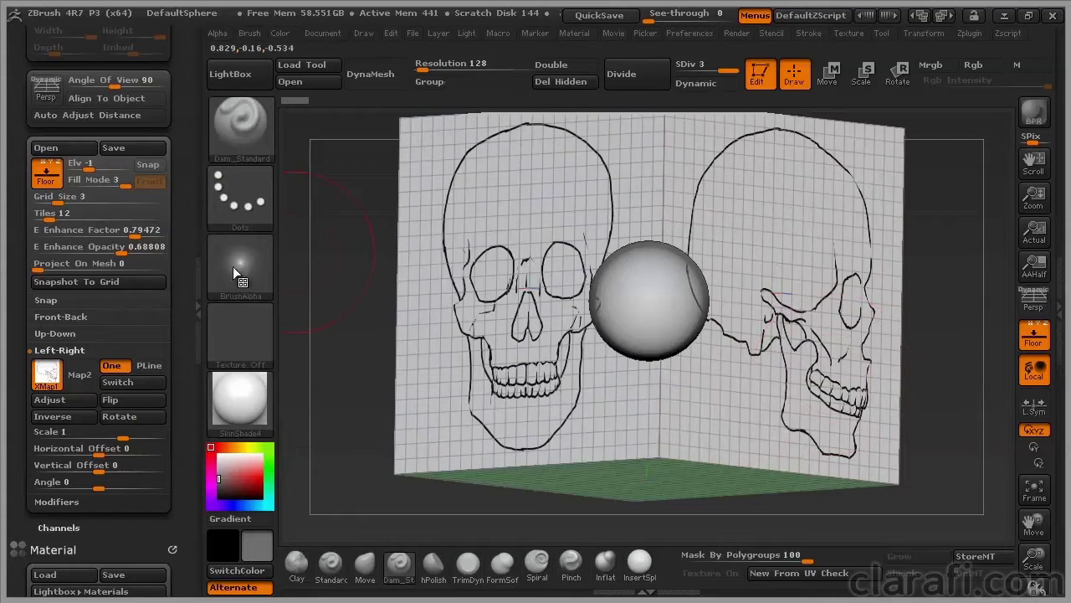
mouse_move(43, 378)
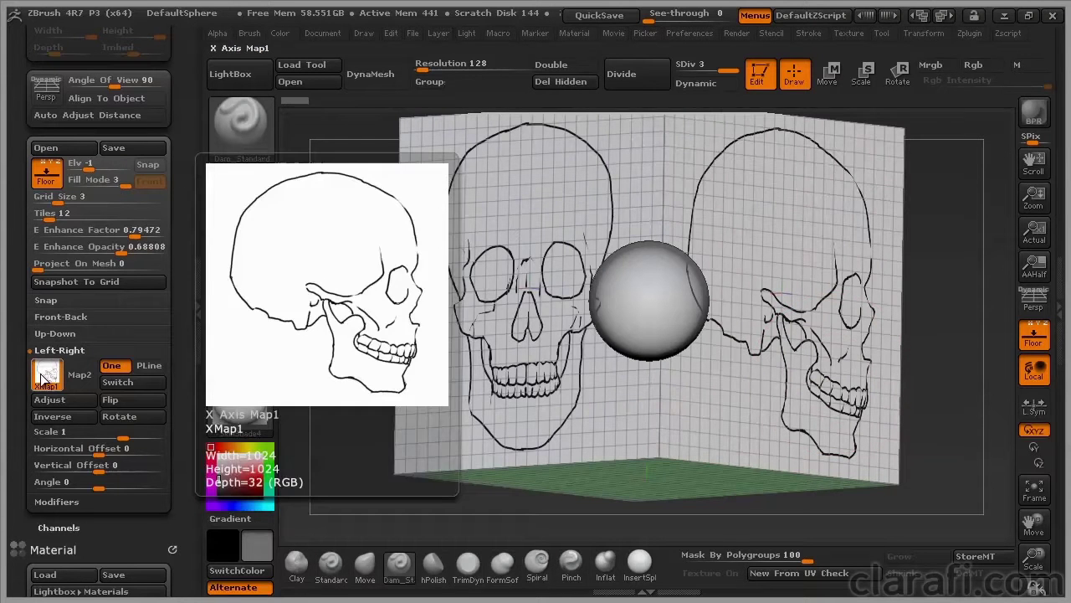
drag(700, 458, 727, 321)
drag(822, 398, 813, 390)
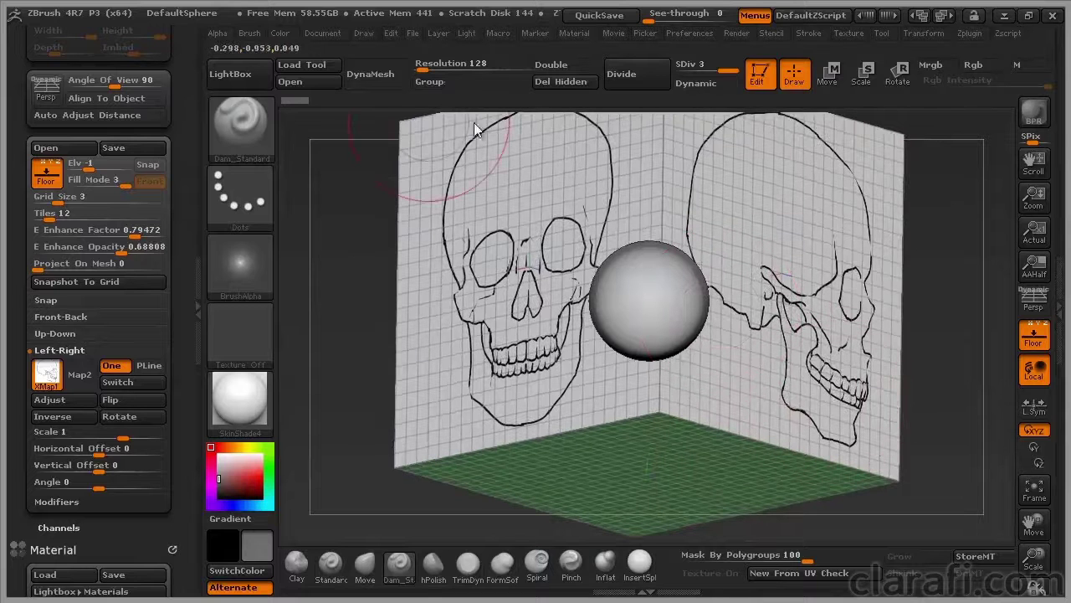
Save the project as skull_001.ZPR in the CLARAFI_IntroZbrush_SciViz_ZBrush folder
click(413, 33)
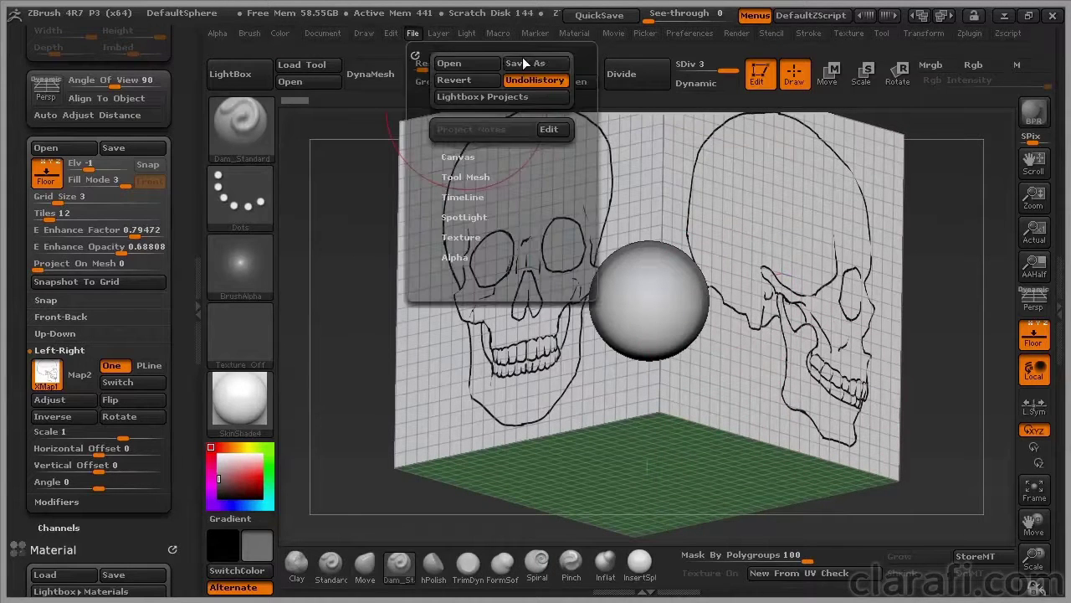
click(541, 60)
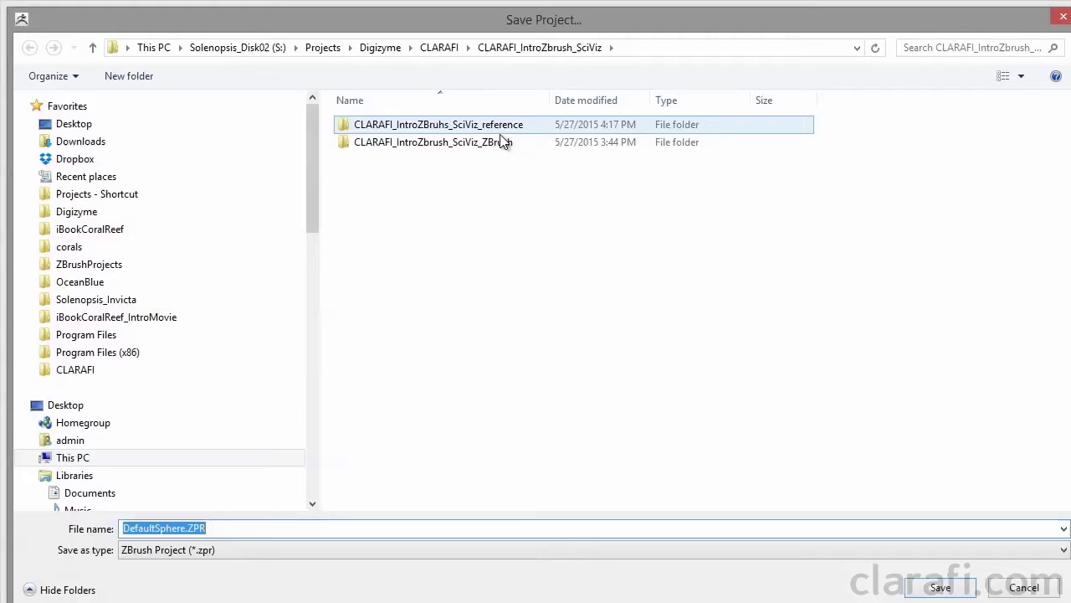
double_click(500, 148)
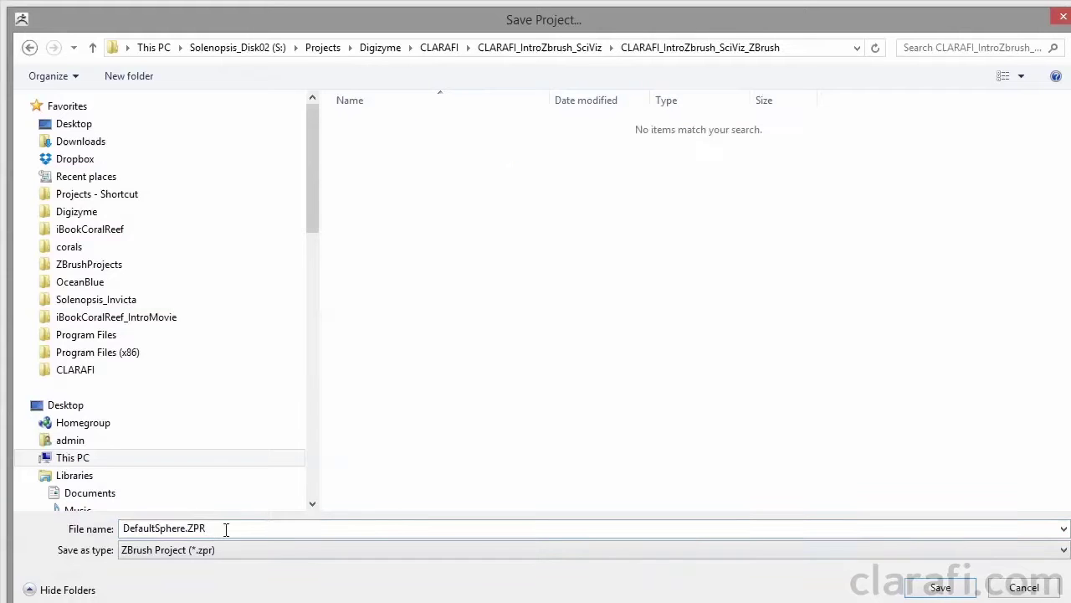
double_click(166, 529)
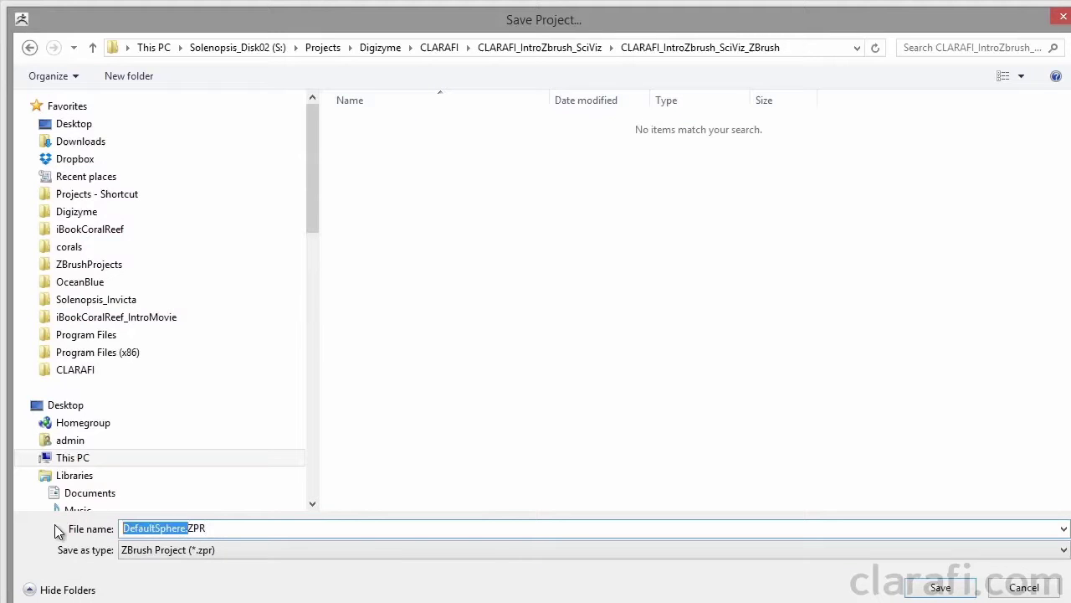
text(skull)
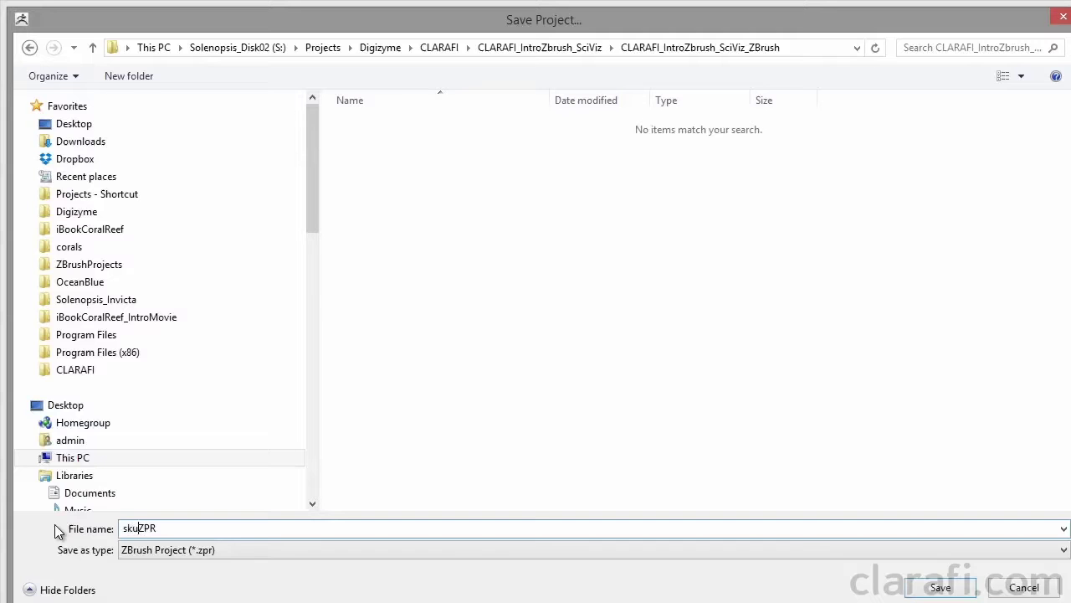
text(_001.)
click(929, 591)
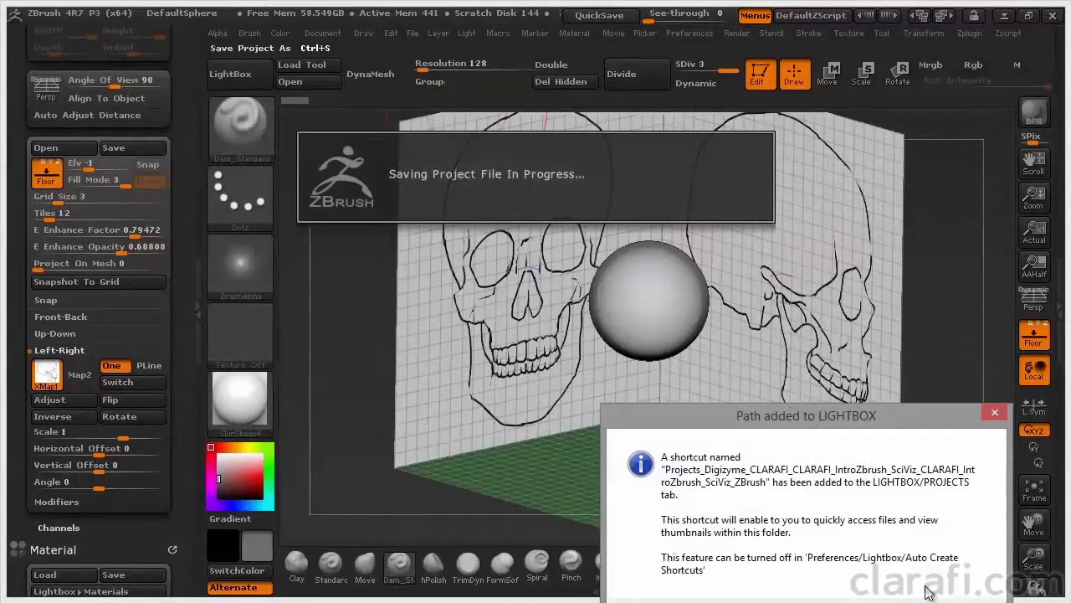